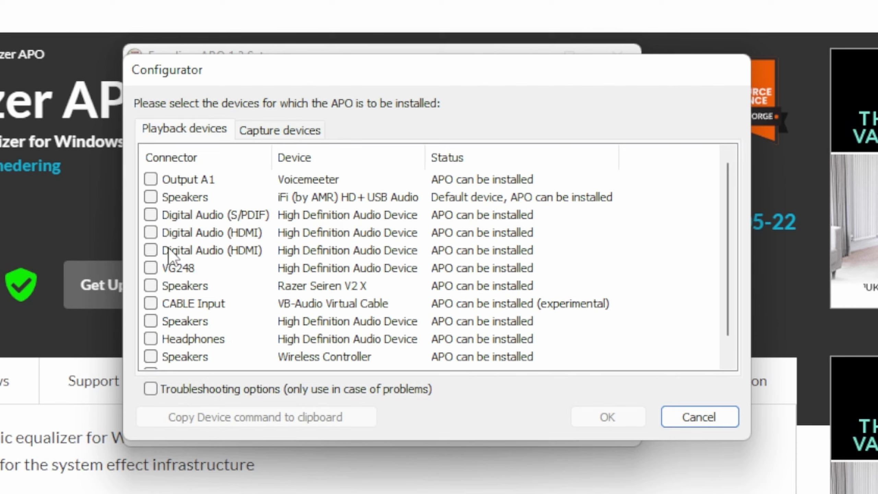
Select the default Speakers playback device, iFi (by AMR) HD+ USB Audio, for APO installation and confirm
{"action": "scroll", "coordinate": [160, 208], "scroll_direction": "down", "scroll_amount": 1}
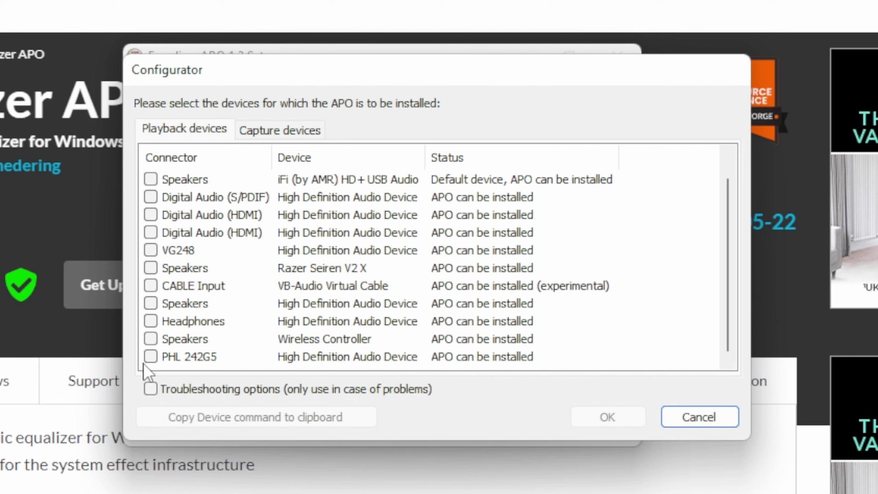
{"action": "scroll", "coordinate": [151, 359], "scroll_direction": "up", "scroll_amount": 1}
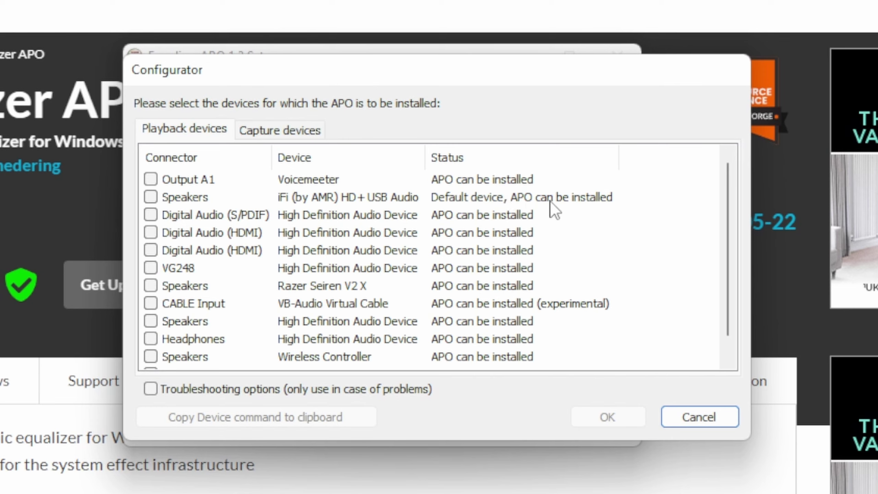
{"action": "left_click", "coordinate": [150, 197]}
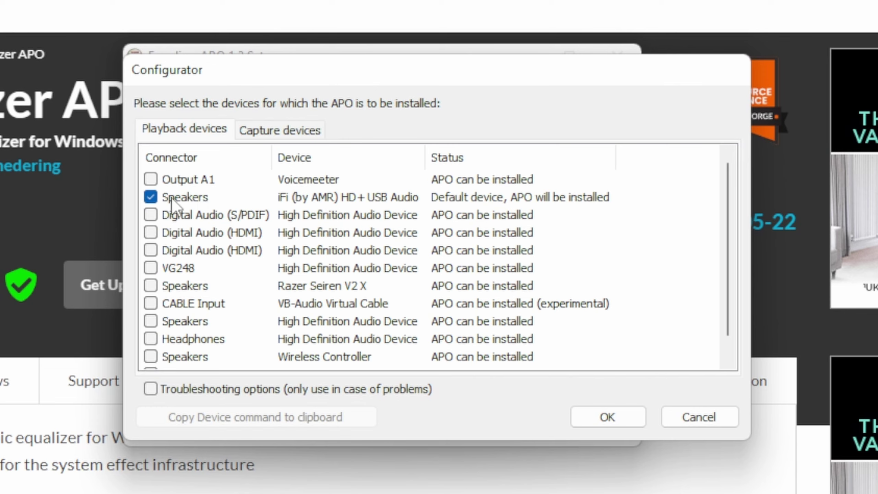
{"action": "left_click", "coordinate": [602, 416]}
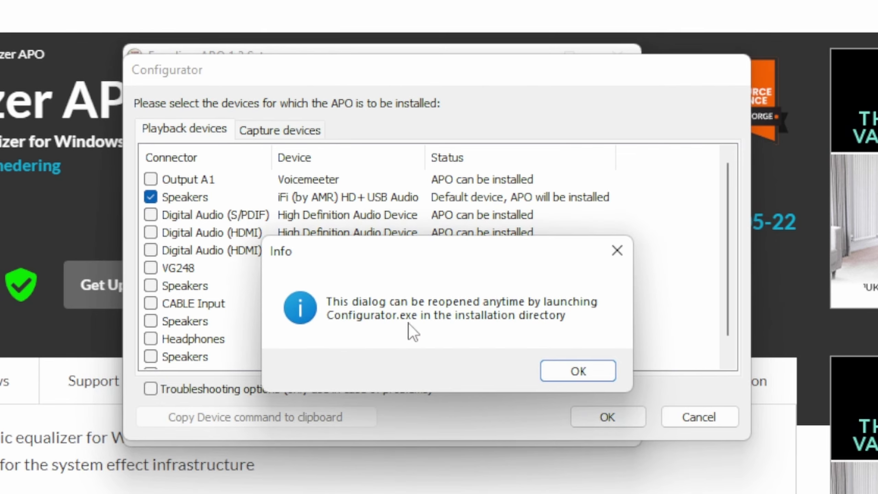
{"action": "left_click", "coordinate": [573, 372]}
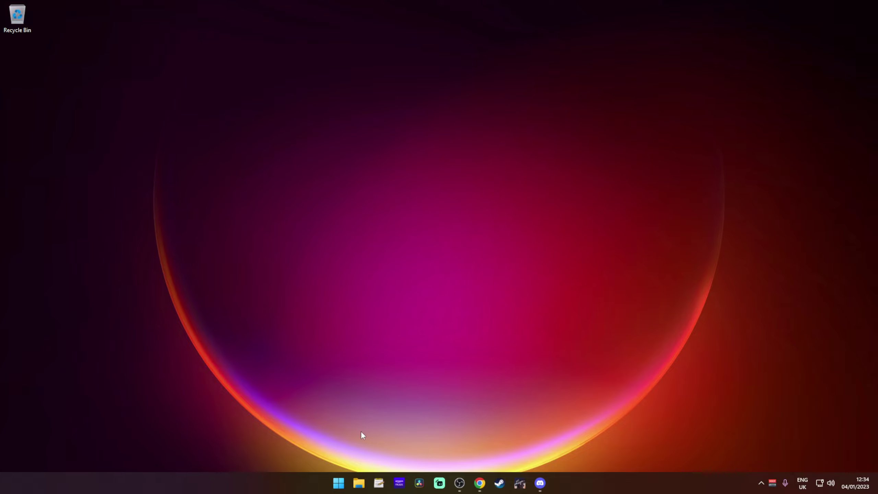
Find the Configuration Editor by searching for "config" and launch it as administrator
{"action": "left_click", "coordinate": [339, 484]}
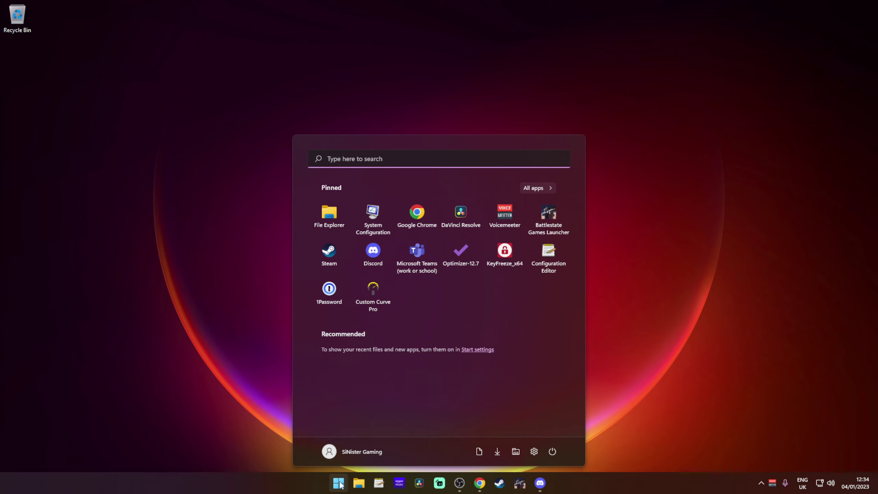
{"action": "type", "text": "config"}
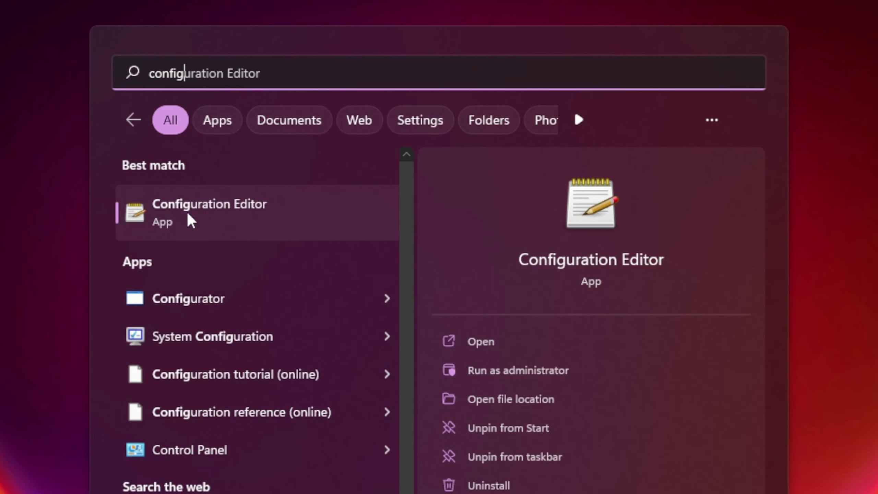
{"action": "right_click", "coordinate": [182, 208]}
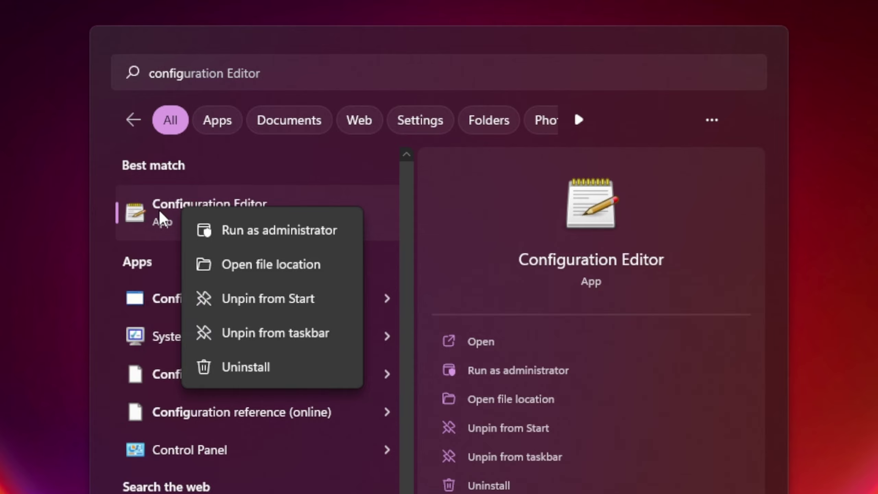
{"action": "left_click", "coordinate": [202, 229]}
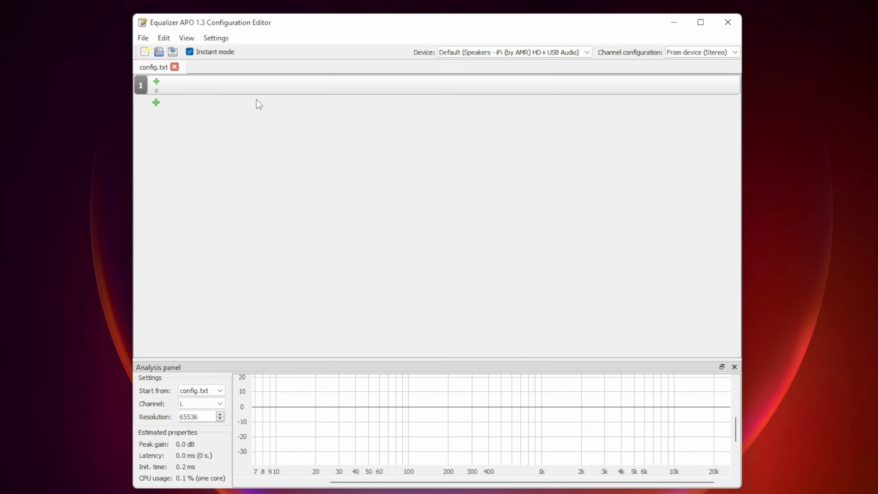
{"action": "left_click_drag", "start_coordinate": [256, 33], "coordinate": [264, 21]}
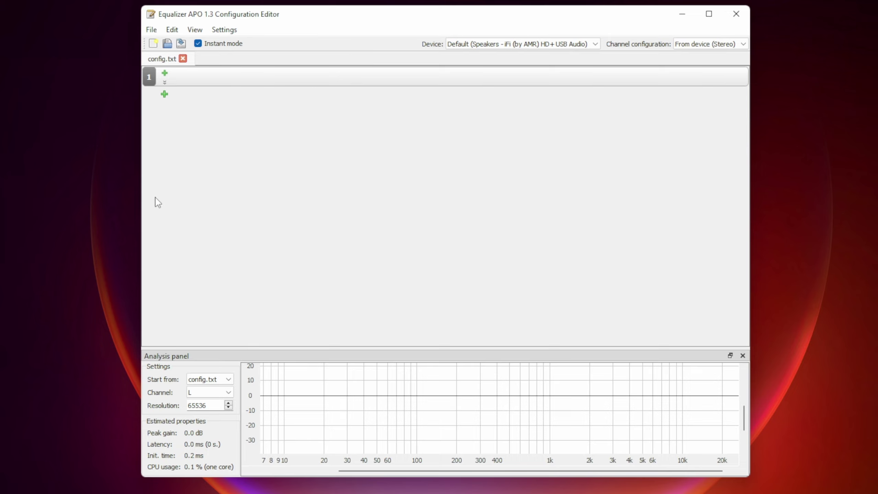
{"action": "left_click", "coordinate": [164, 94]}
{"action": "mouse_move", "coordinate": [185, 138]}
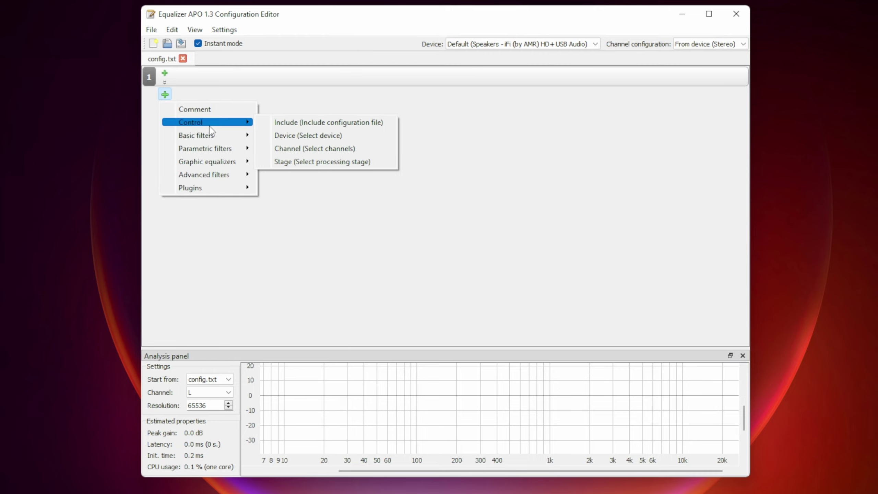
{"action": "mouse_move", "coordinate": [215, 162]}
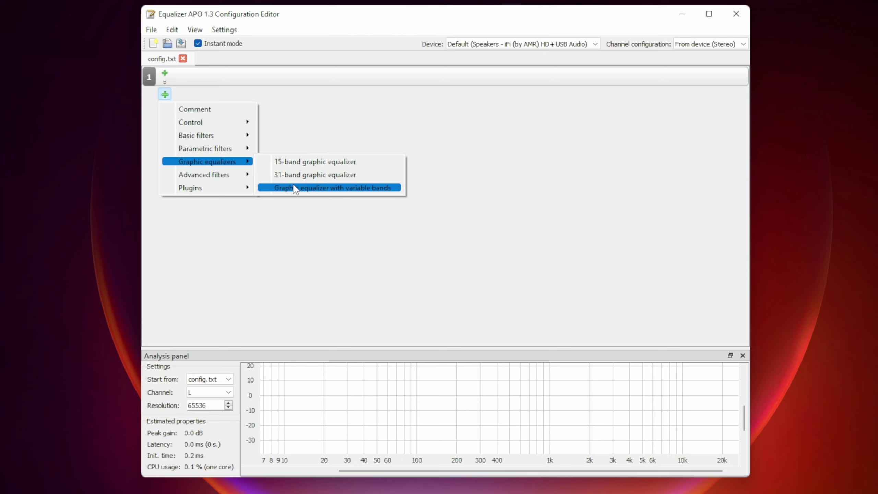
{"action": "left_click", "coordinate": [294, 177]}
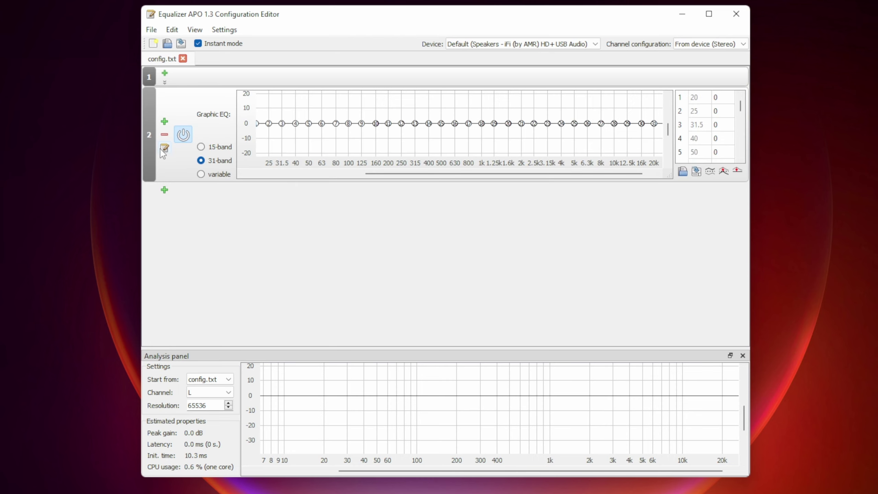
{"action": "left_click", "coordinate": [164, 135]}
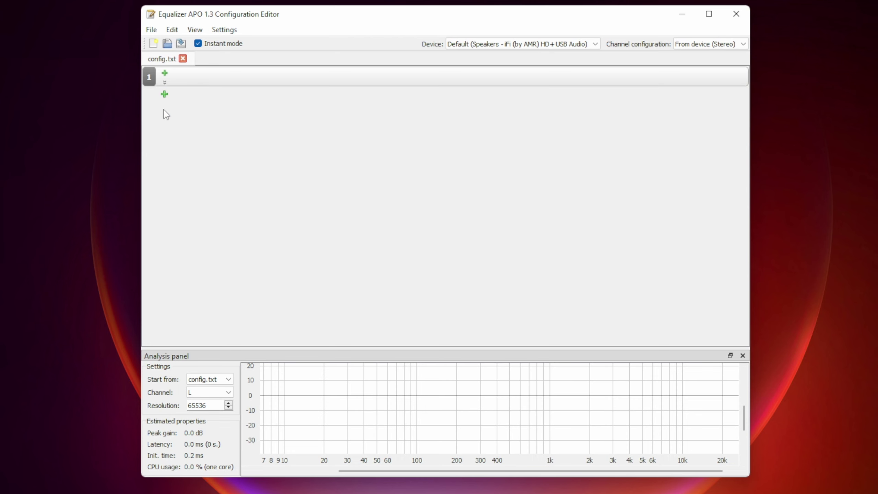
Remove the empty first row from config.txt and add a Device (Select device) control
{"action": "left_click", "coordinate": [165, 82]}
{"action": "left_click", "coordinate": [193, 87]}
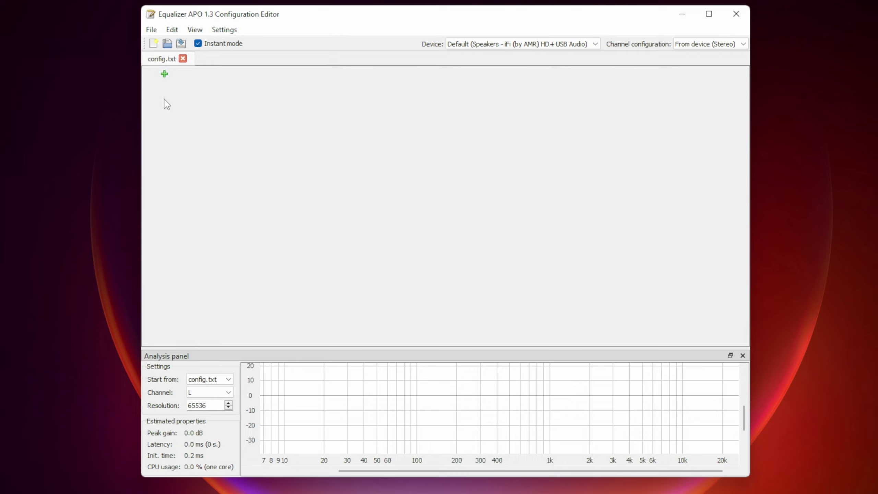
{"action": "left_click", "coordinate": [164, 75]}
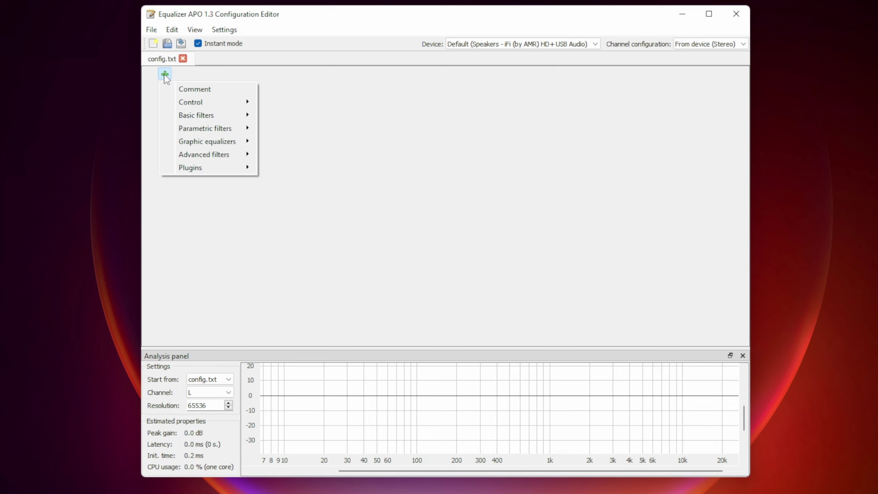
{"action": "mouse_move", "coordinate": [196, 102]}
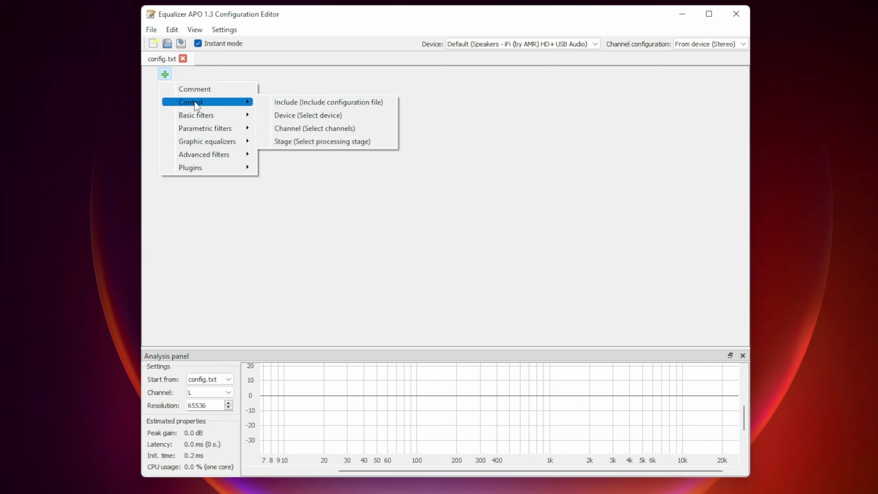
{"action": "left_click", "coordinate": [294, 116]}
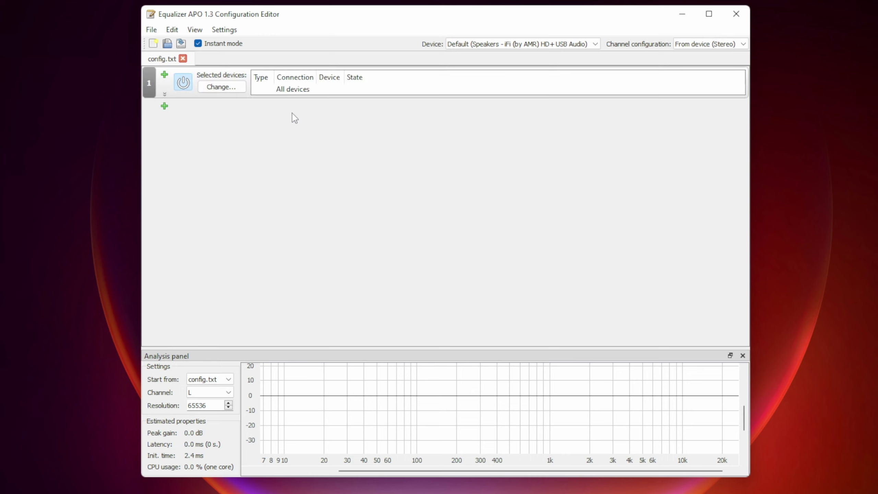
Limit the device control to the iFi (by AMR) HD+ USB Audio speakers instead of all devices
{"action": "left_click", "coordinate": [226, 88]}
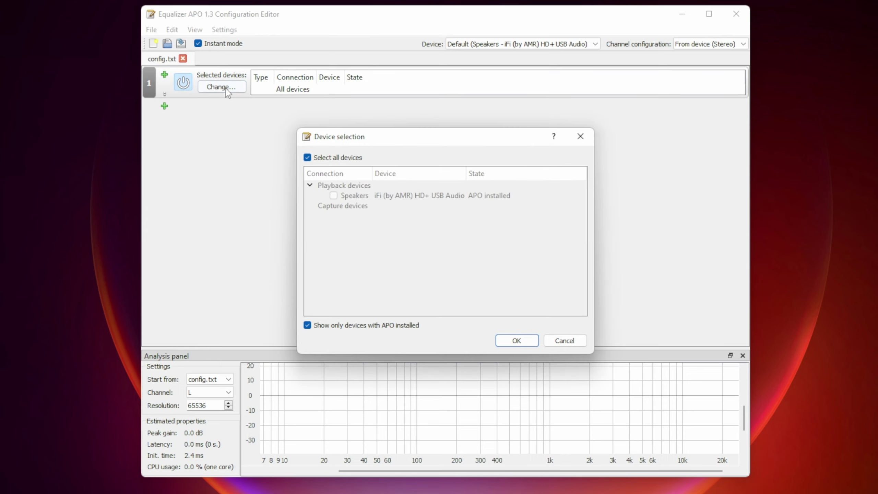
{"action": "left_click", "coordinate": [307, 159]}
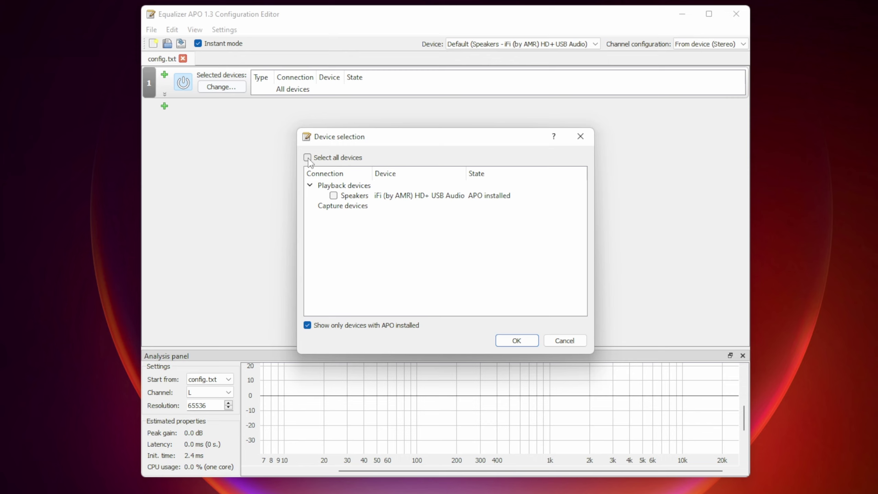
{"action": "left_click", "coordinate": [333, 196]}
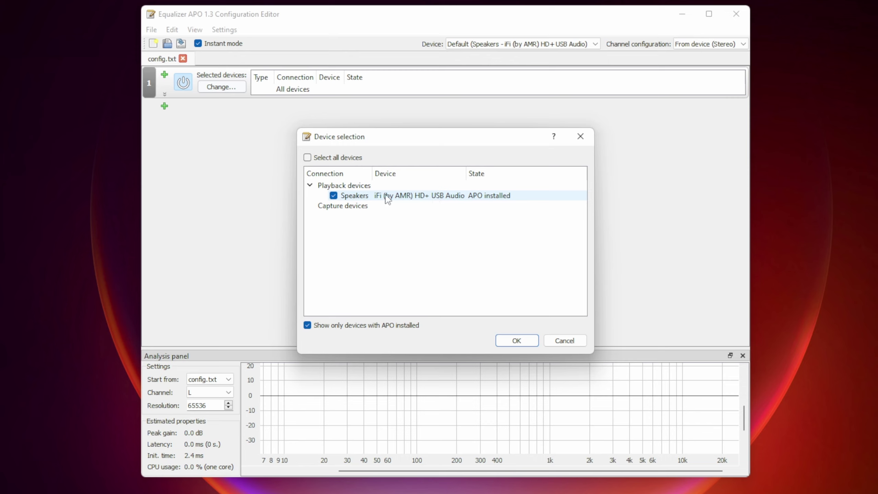
{"action": "left_click", "coordinate": [513, 340]}
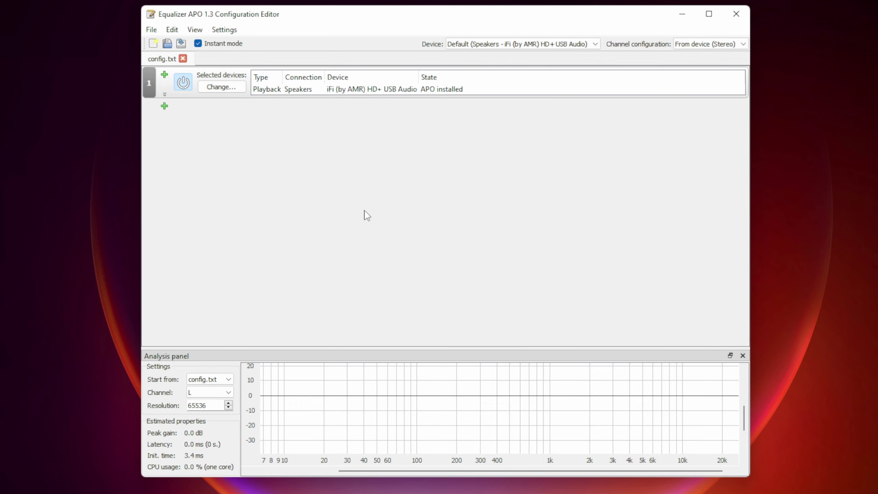
Add a graphic equalizer with variable bands below the device control
{"action": "left_click", "coordinate": [165, 108]}
{"action": "mouse_move", "coordinate": [205, 175]}
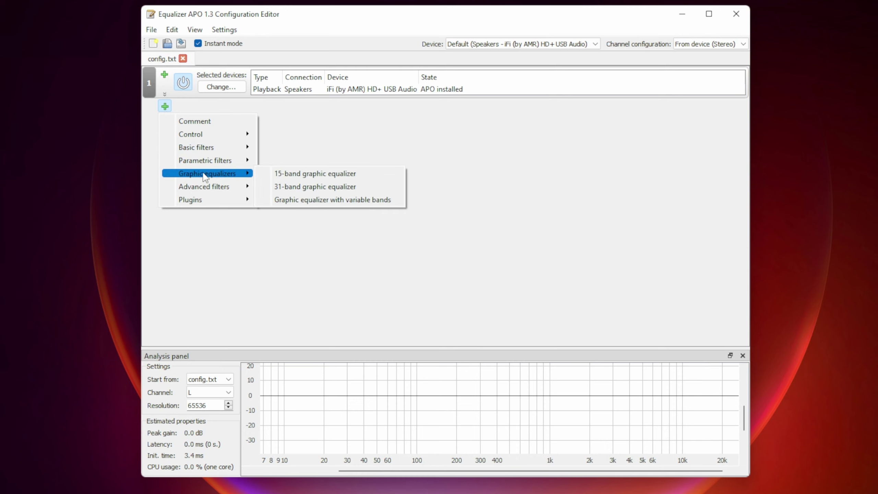
{"action": "left_click", "coordinate": [300, 201]}
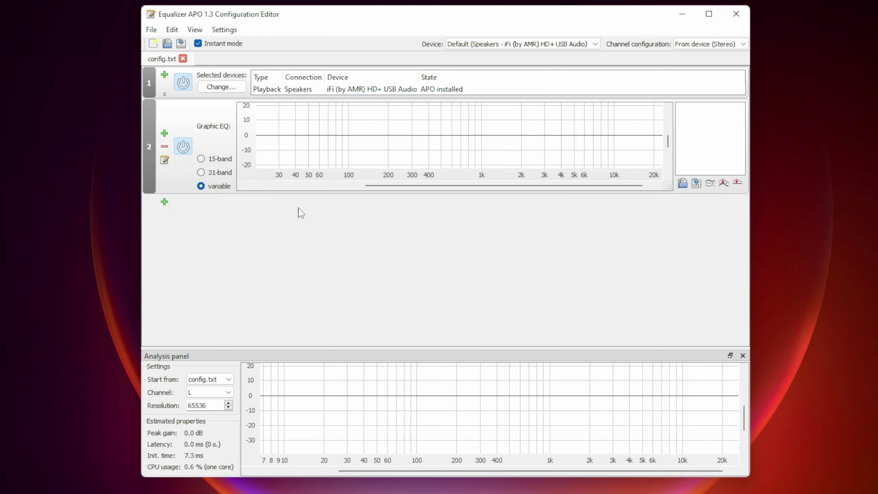
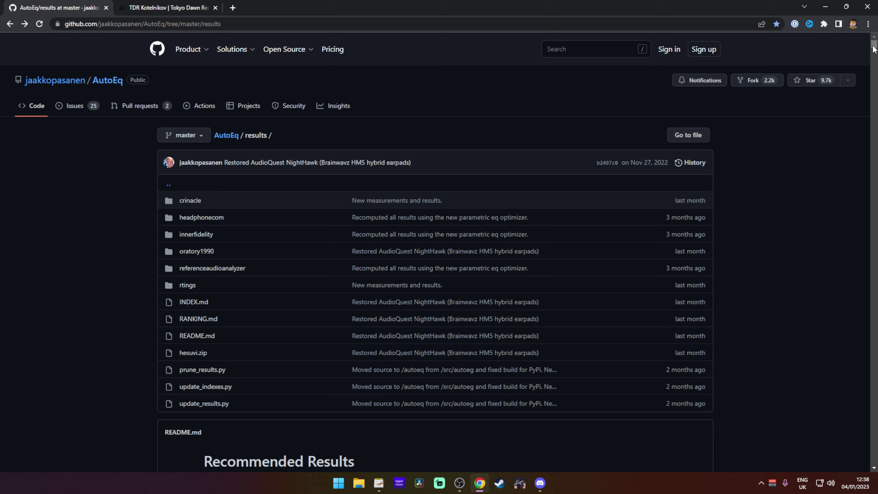
Find Sennheiser HD 560S in the AutoEq results list on GitHub and open its GraphicEQ.txt file
{"action": "left_click_drag", "start_coordinate": [873, 44], "coordinate": [862, 351]}
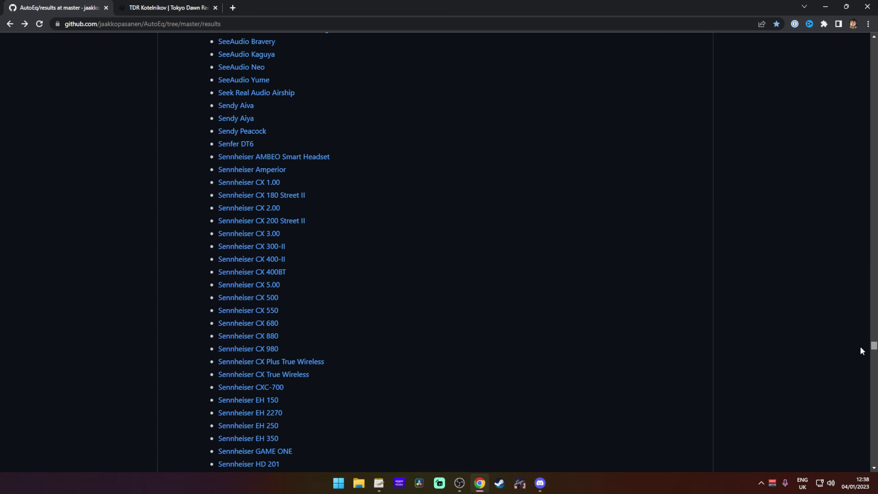
{"action": "scroll", "coordinate": [331, 260], "scroll_direction": "down", "scroll_amount": 5}
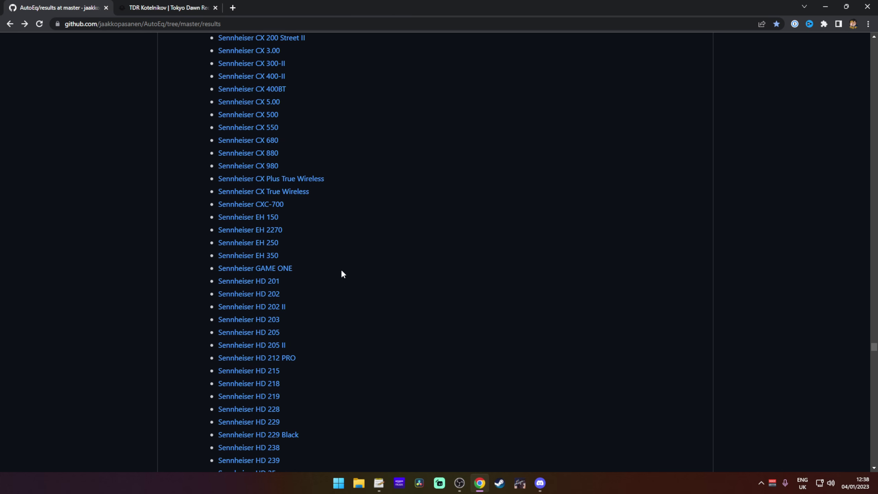
{"action": "scroll", "coordinate": [330, 278], "scroll_direction": "down", "scroll_amount": 10}
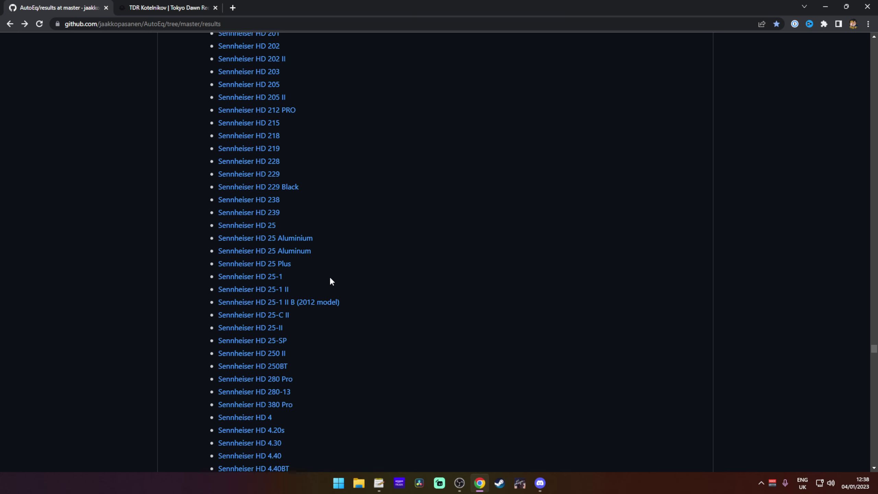
{"action": "scroll", "coordinate": [330, 278], "scroll_direction": "down", "scroll_amount": 10}
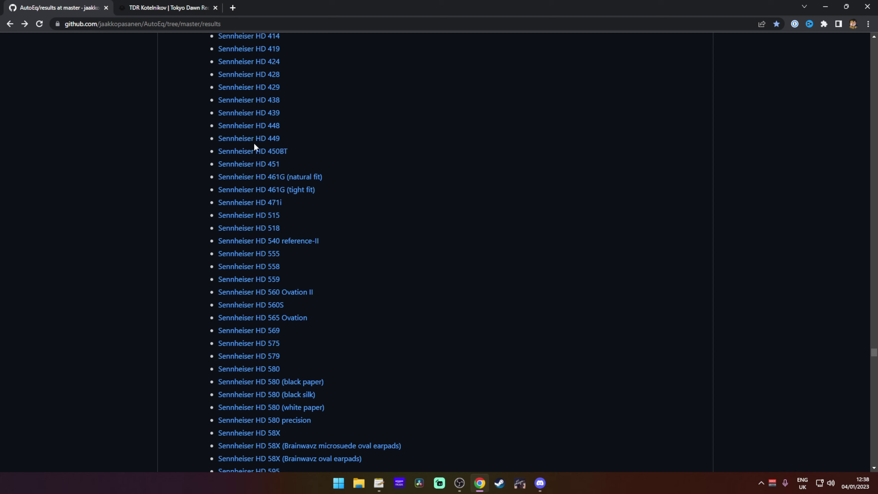
{"action": "left_click", "coordinate": [245, 305]}
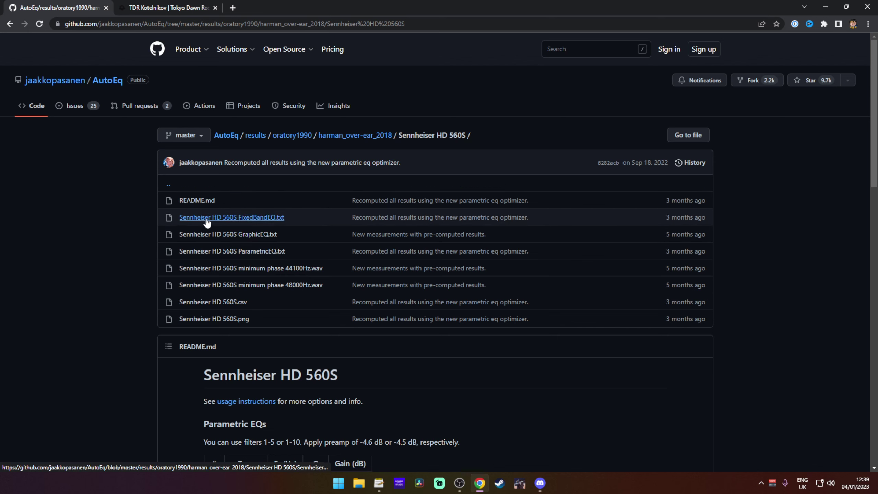
{"action": "left_click", "coordinate": [249, 235]}
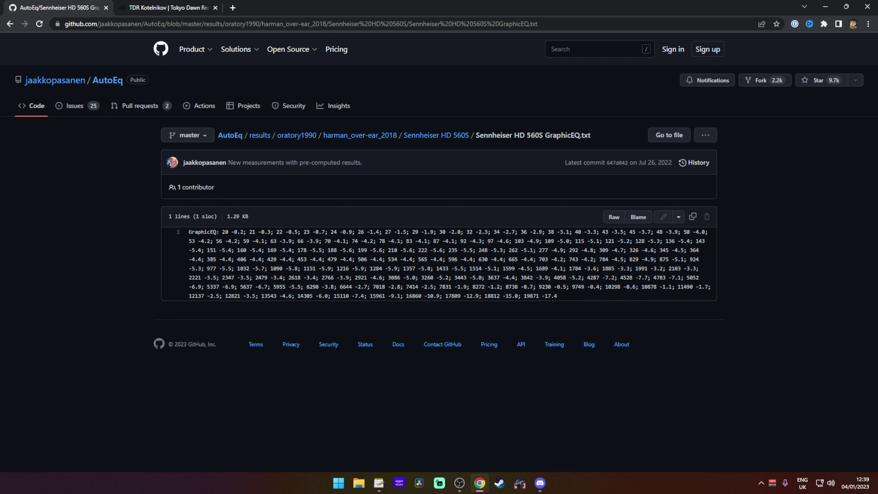
Copy all the frequency and gain values in the Sennheiser HD 560S GraphicEQ.txt file, leaving out the "GraphicEQ:" prefix
{"action": "left_click_drag", "start_coordinate": [189, 231], "coordinate": [568, 292]}
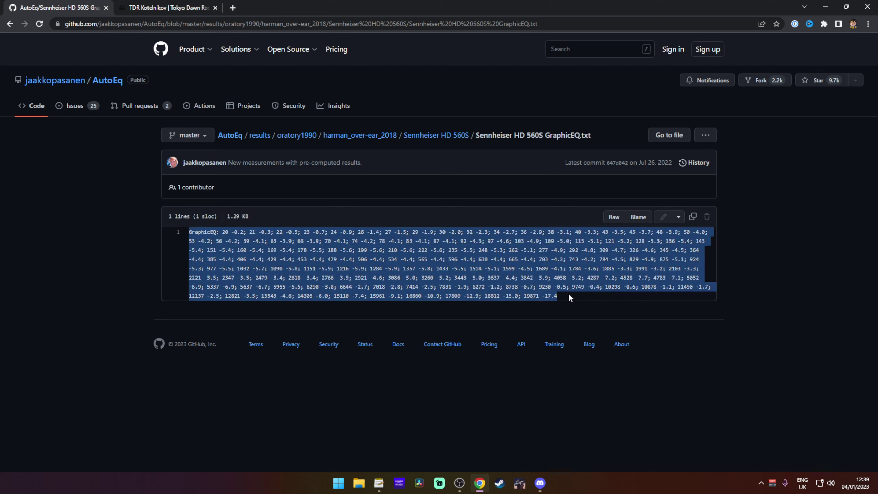
{"action": "left_click", "coordinate": [513, 285]}
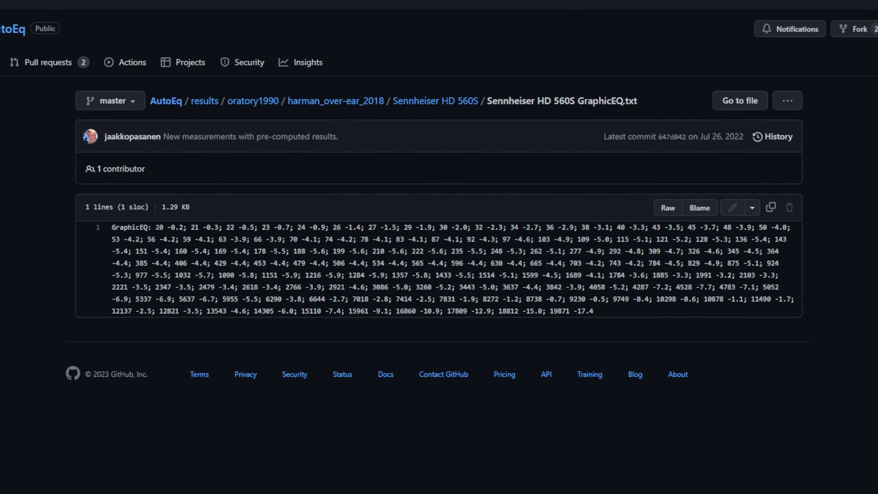
{"action": "left_click_drag", "start_coordinate": [222, 232], "coordinate": [225, 232]}
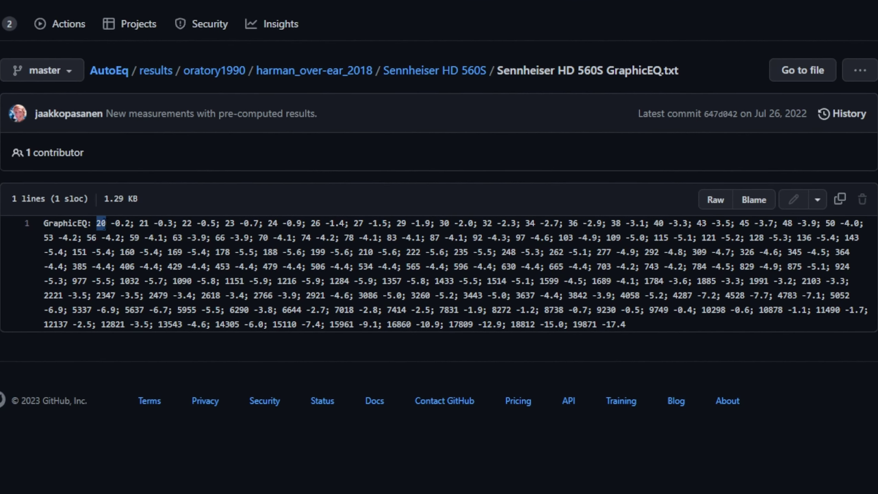
{"action": "left_click_drag", "start_coordinate": [104, 224], "coordinate": [106, 224]}
{"action": "left_click_drag", "start_coordinate": [105, 224], "coordinate": [632, 327]}
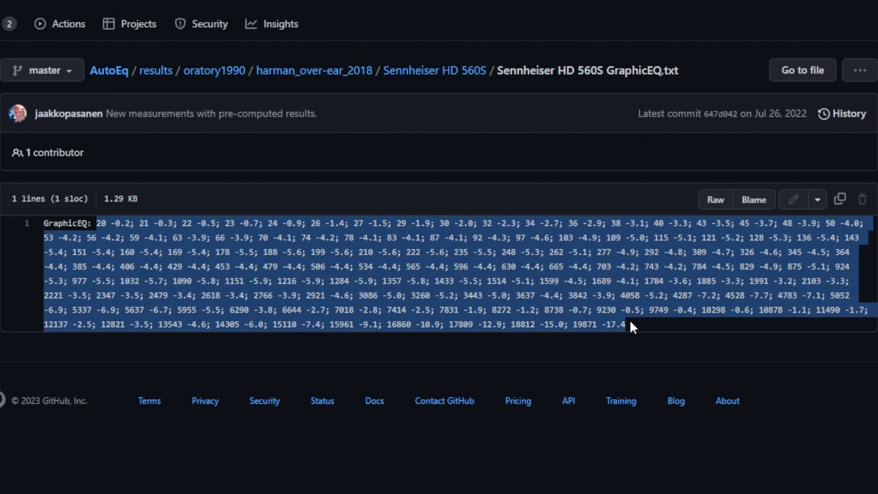
{"action": "right_click", "coordinate": [459, 265]}
{"action": "left_click", "coordinate": [504, 279]}
{"action": "right_click", "coordinate": [457, 271]}
{"action": "left_click", "coordinate": [475, 279]}
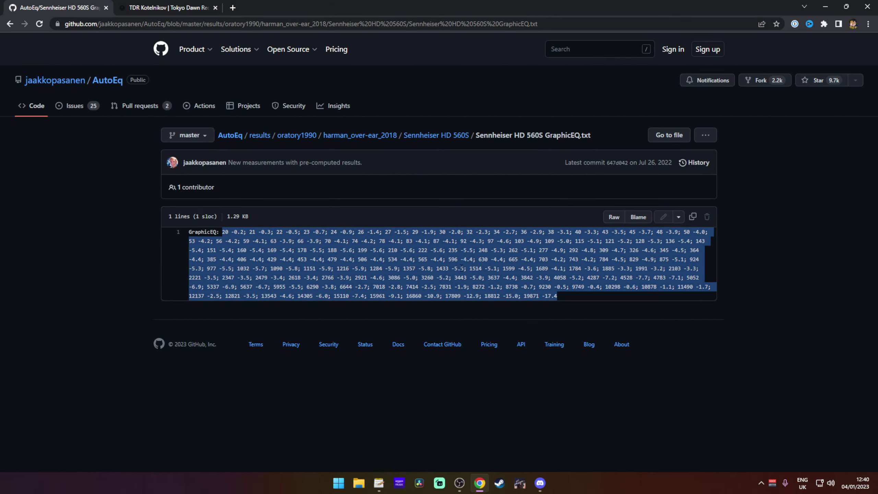
Switch to the Equalizer APO Configuration Editor and paste the copied values after "GraphicEQ:" in the text of the graphic equalizer row
{"action": "left_click", "coordinate": [825, 7]}
{"action": "mouse_move", "coordinate": [414, 50]}
{"action": "left_mouse_down"}
{"action": "mouse_move", "coordinate": [398, 64]}
{"action": "mouse_move", "coordinate": [399, 49]}
{"action": "left_mouse_up"}
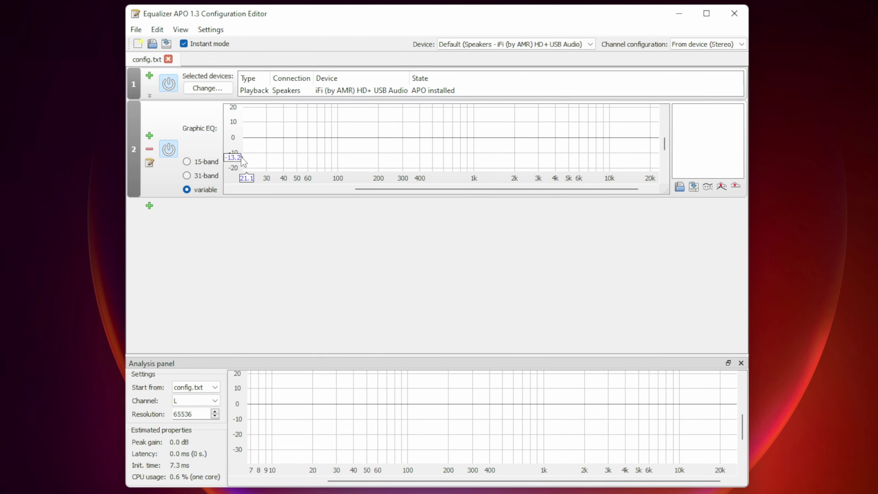
{"action": "left_click", "coordinate": [150, 163]}
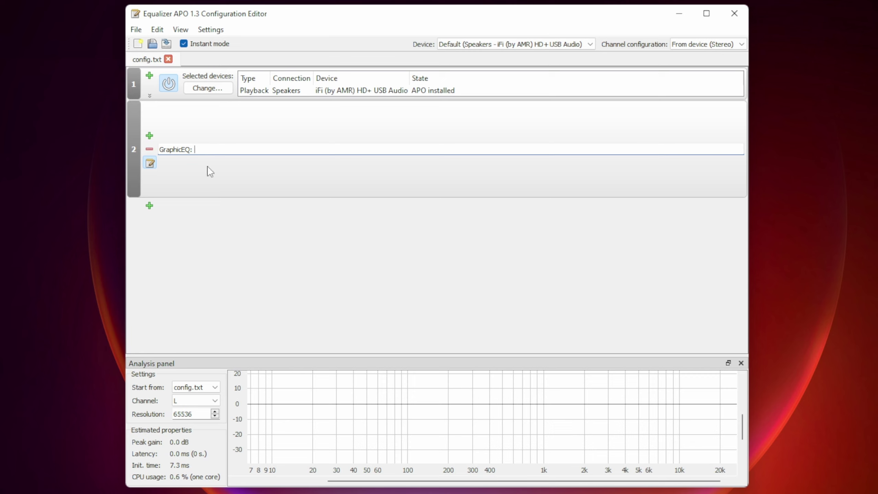
{"action": "key", "text": "ctrl+v"}
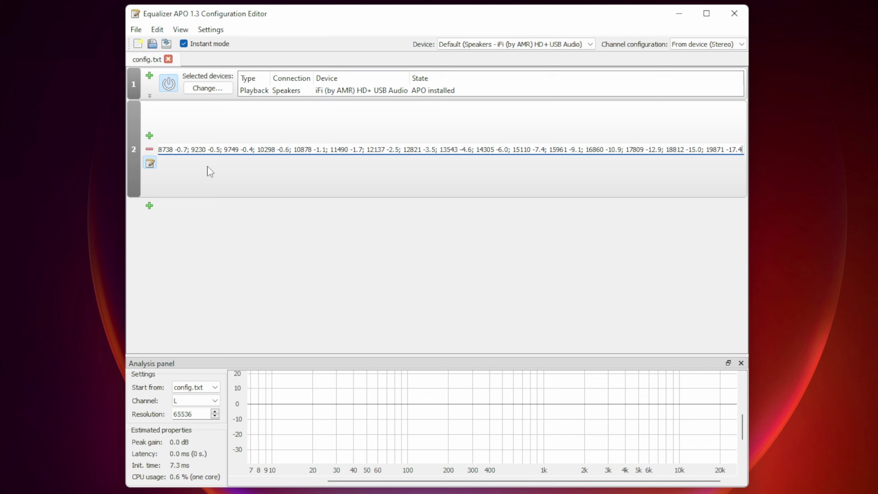
{"action": "key", "text": "Return"}
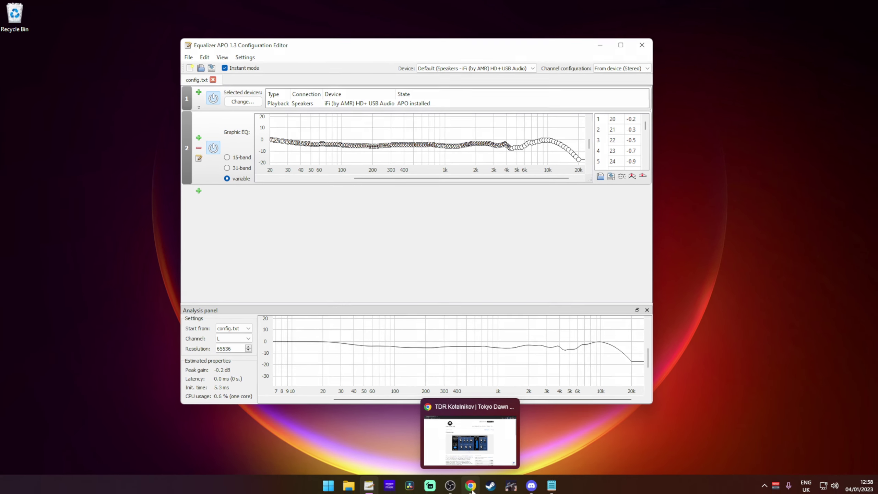
Switch to the TDR Kotelnikov page in Chrome and download the Windows installer, accepting the freeware license agreement
{"action": "left_click", "coordinate": [472, 491]}
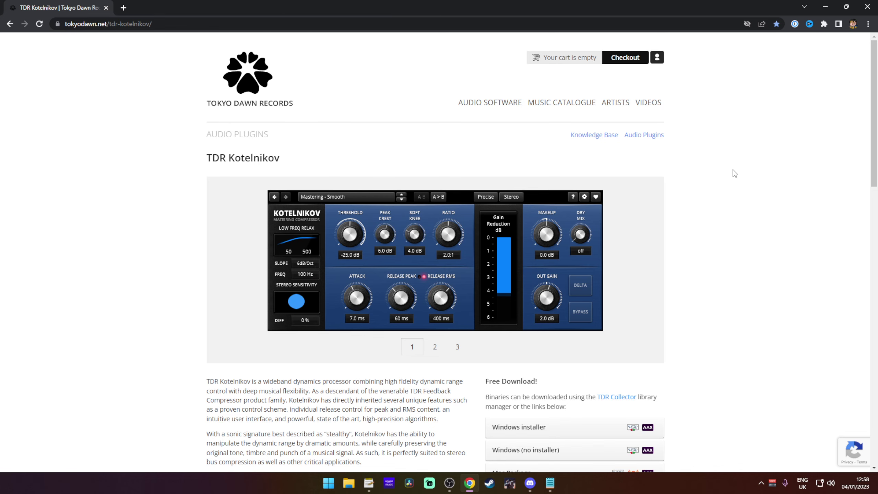
{"action": "scroll", "coordinate": [738, 171], "scroll_direction": "down", "scroll_amount": 4}
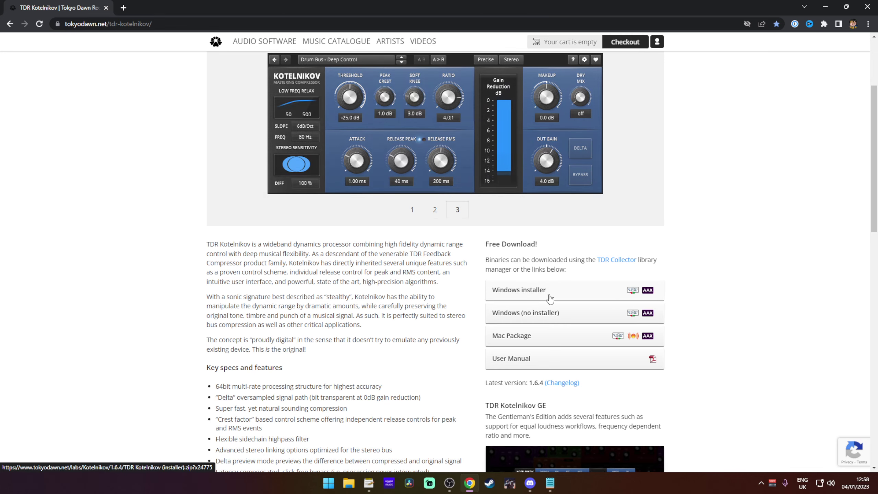
{"action": "left_click", "coordinate": [508, 293]}
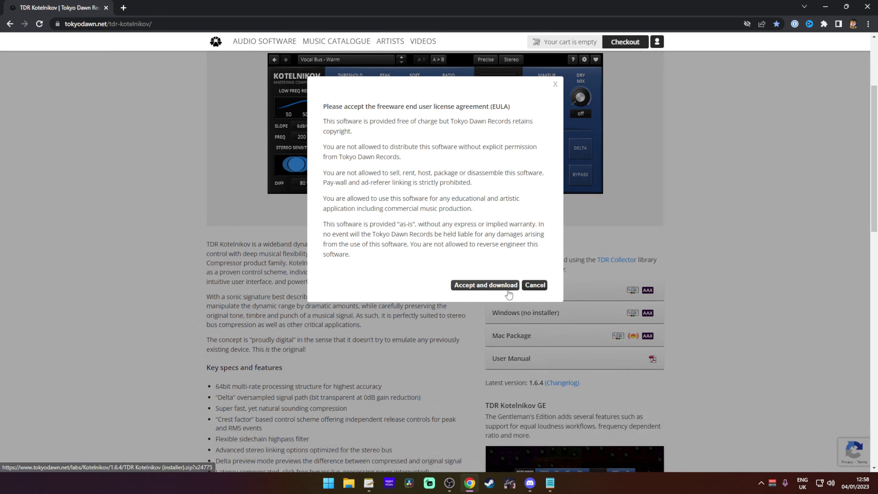
{"action": "left_click", "coordinate": [480, 288]}
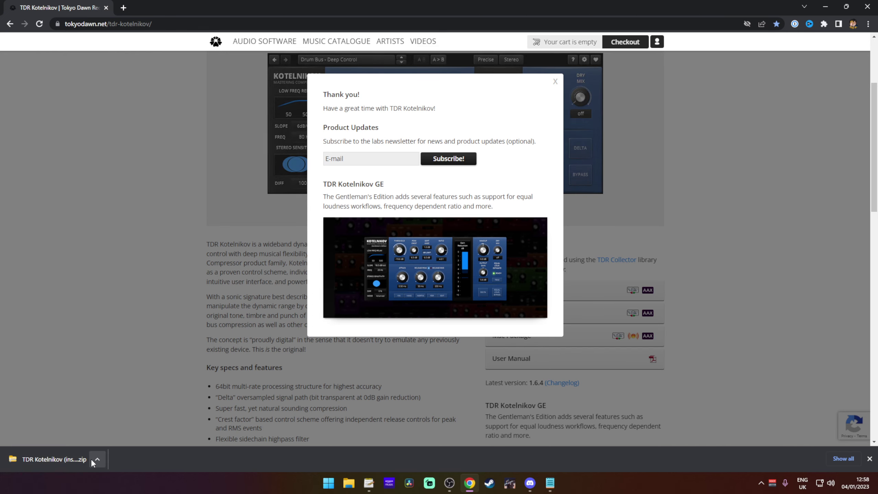
{"action": "left_click", "coordinate": [93, 370]}
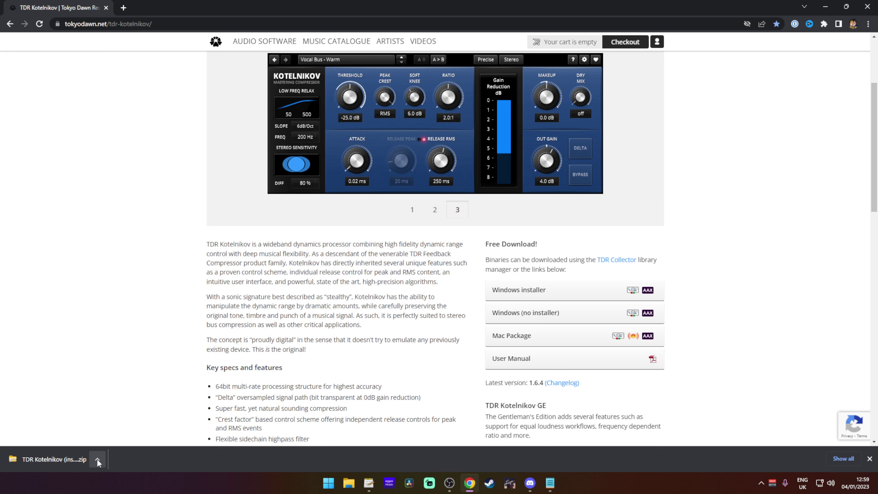
Show the downloaded TDR Kotelnikov zip in its folder and extract it to the suggested destination
{"action": "left_click", "coordinate": [98, 460]}
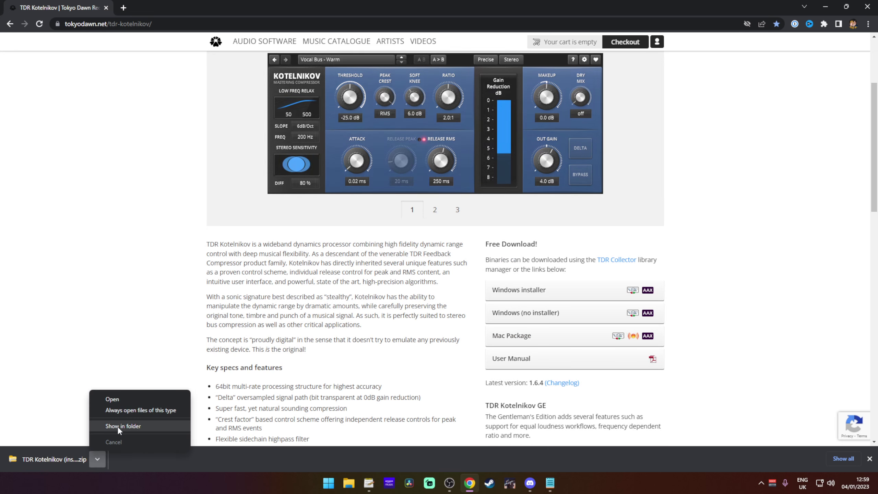
{"action": "left_click", "coordinate": [117, 426]}
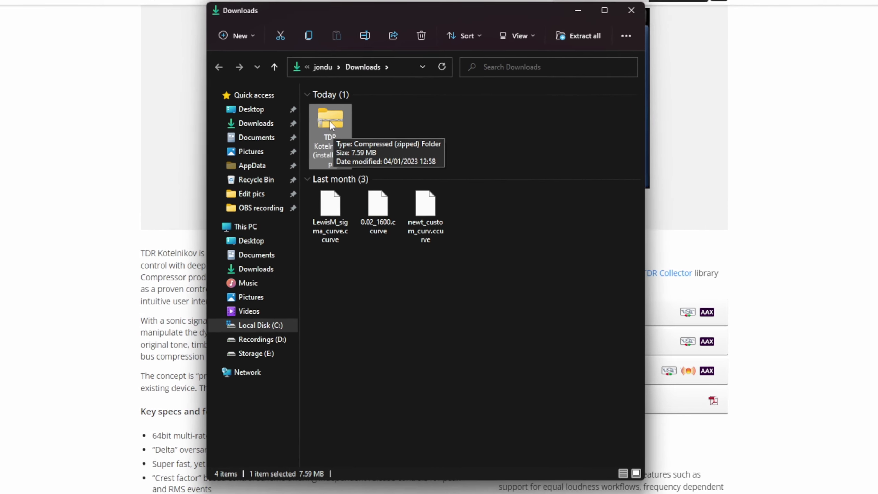
{"action": "right_click", "coordinate": [355, 142]}
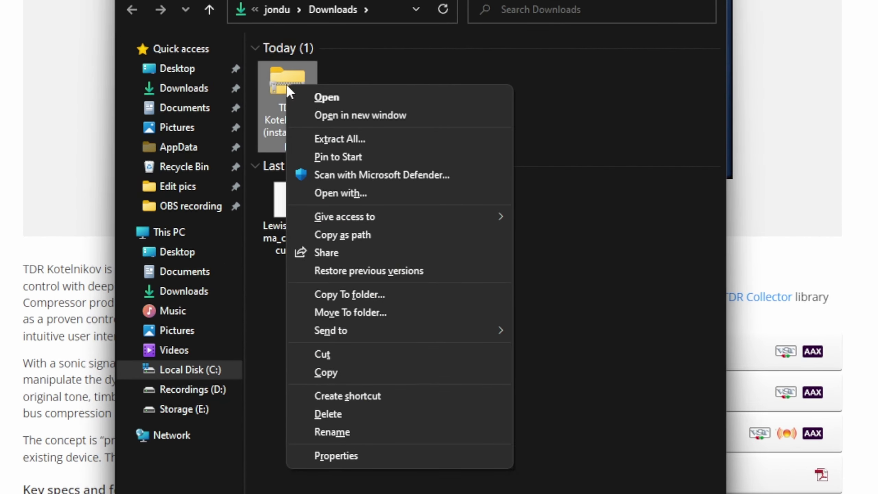
{"action": "left_click", "coordinate": [341, 139]}
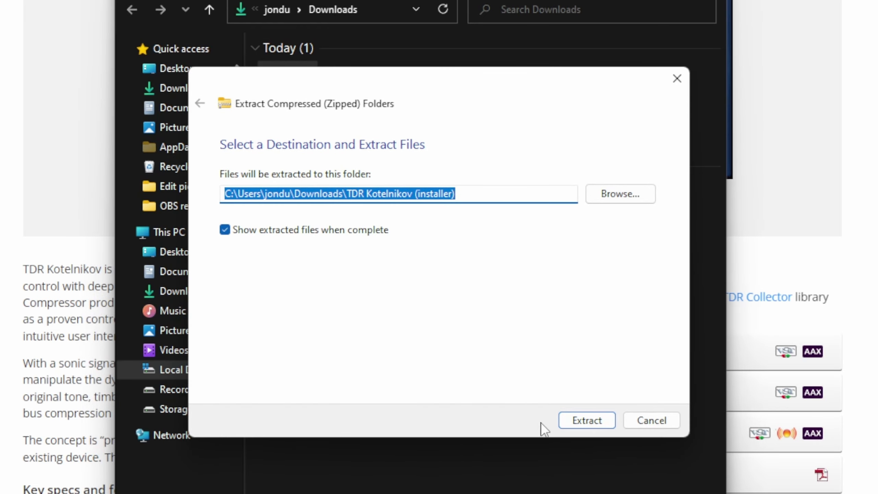
{"action": "left_click", "coordinate": [572, 418]}
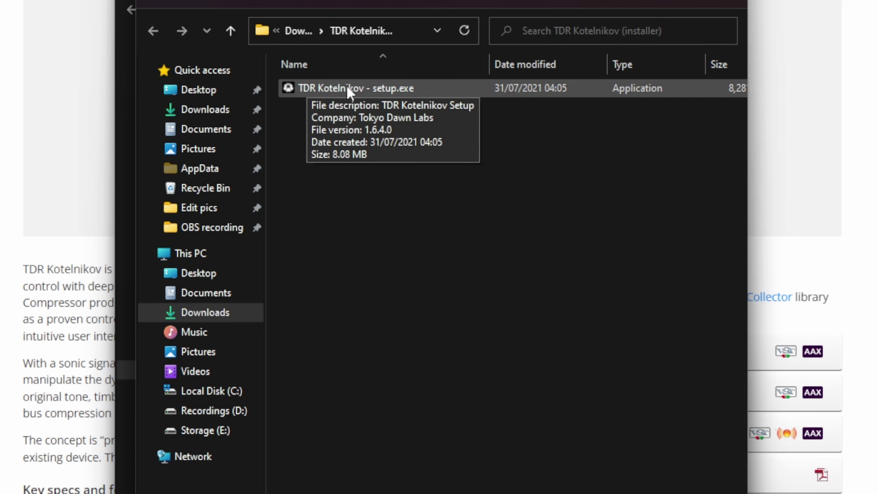
Run TDR Kotelnikov - setup.exe, accepting the license agreement and the default destination folder
{"action": "double_click", "coordinate": [332, 88]}
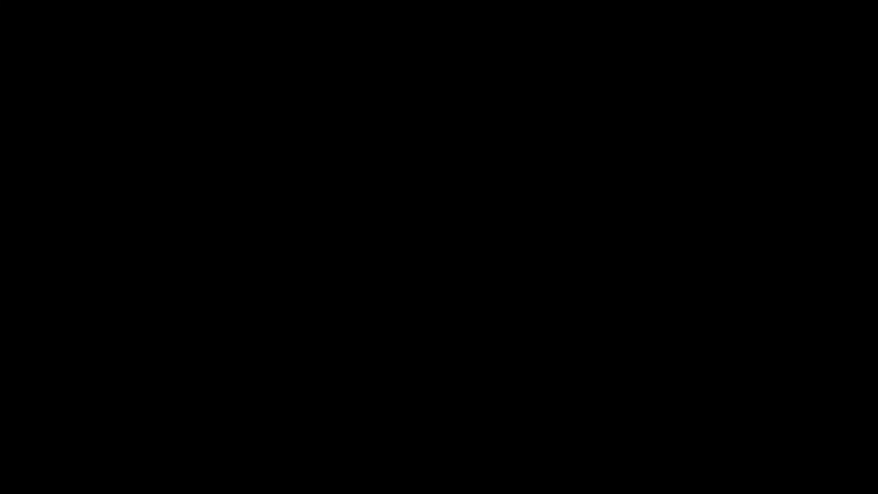
{"action": "left_click", "coordinate": [428, 302]}
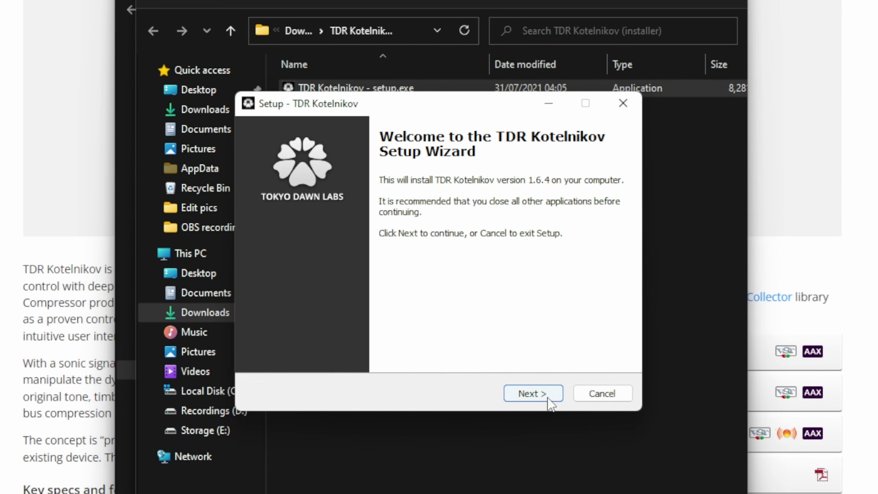
{"action": "left_click", "coordinate": [536, 395]}
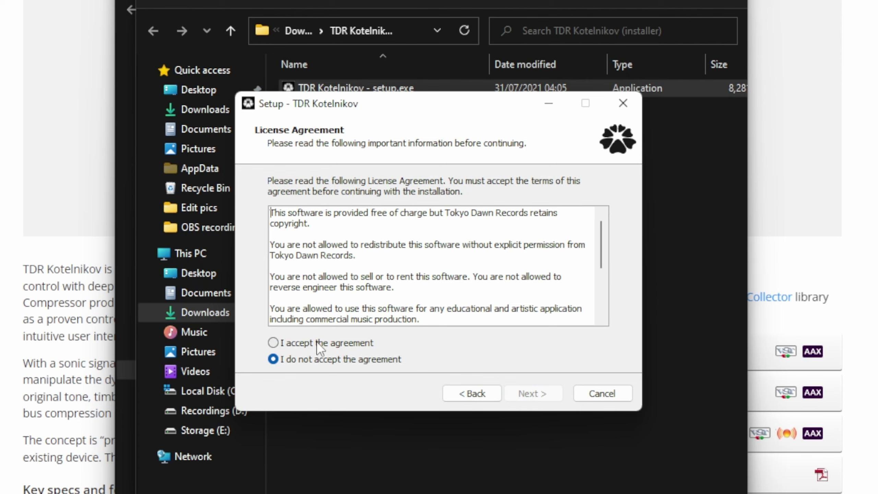
{"action": "left_click", "coordinate": [319, 342]}
{"action": "left_click", "coordinate": [531, 396]}
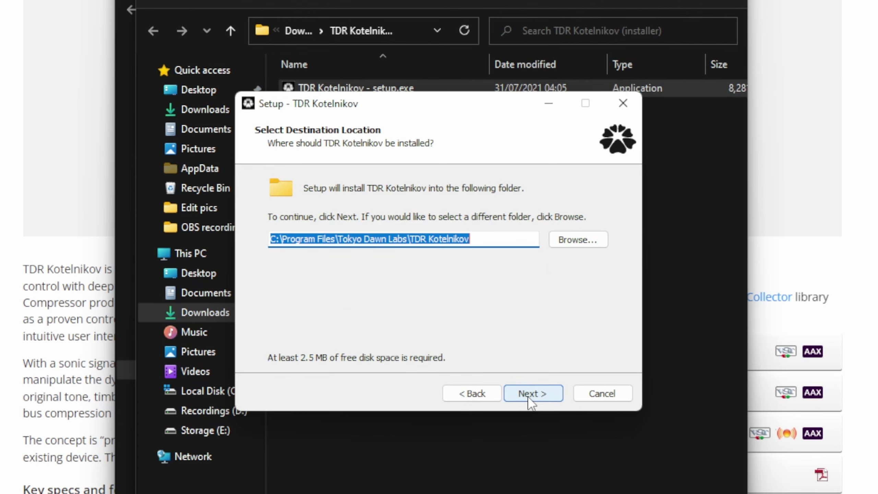
{"action": "left_click", "coordinate": [528, 397]}
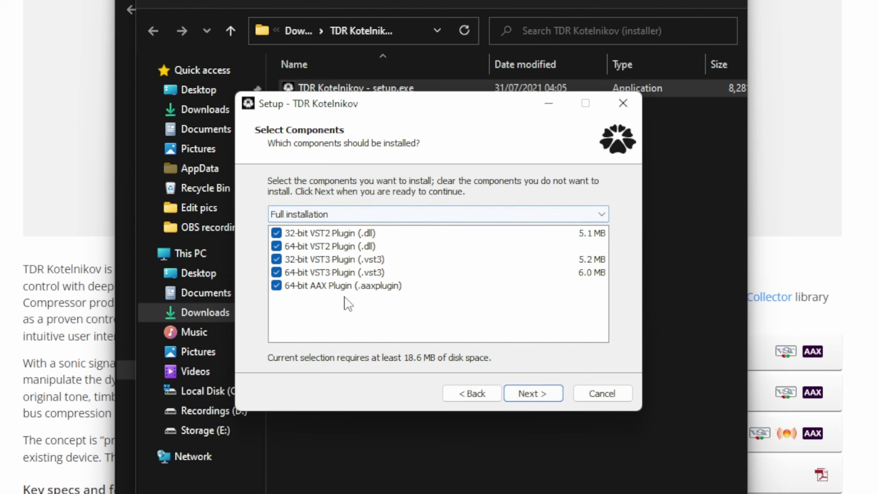
Exclude the 32-bit VST2, 32-bit VST3 and 64-bit AAX plugins from the installation, keeping only the 64-bit VST2 and VST3 plugins
{"action": "left_click", "coordinate": [276, 233]}
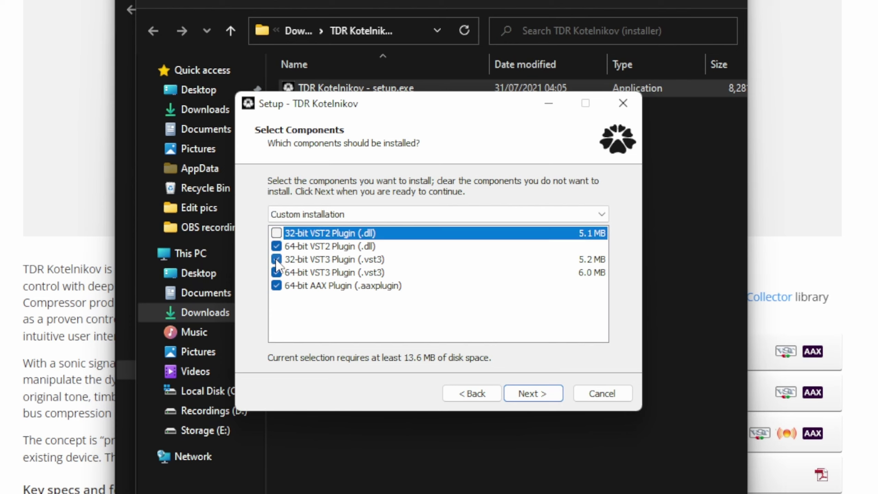
{"action": "left_click", "coordinate": [276, 259]}
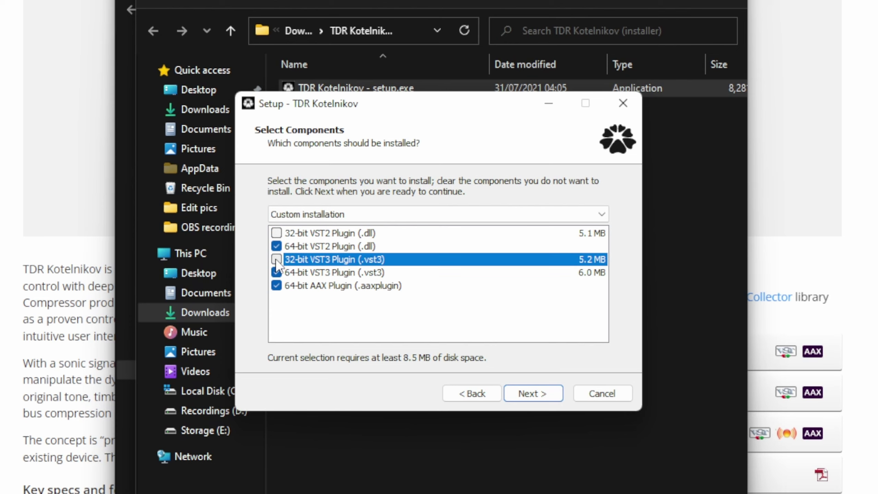
{"action": "left_click", "coordinate": [275, 287]}
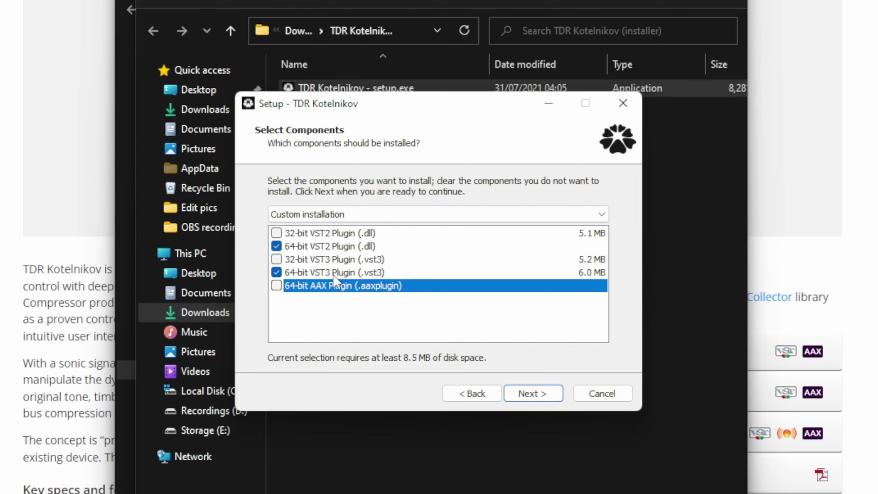
{"action": "left_click", "coordinate": [529, 395]}
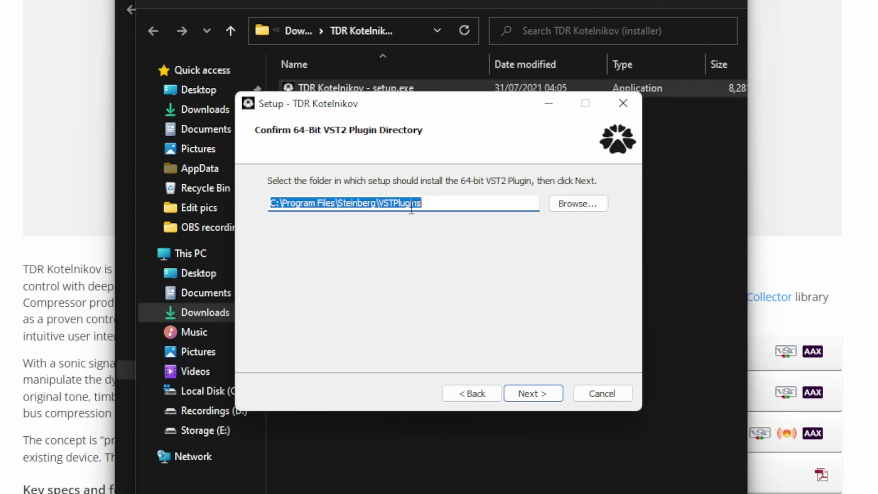
Copy the 64-bit VST2 plugin directory path C:\Program Files\Steinberg\VSTPlugins into Notepad, replacing the path already there
{"action": "left_click", "coordinate": [440, 205]}
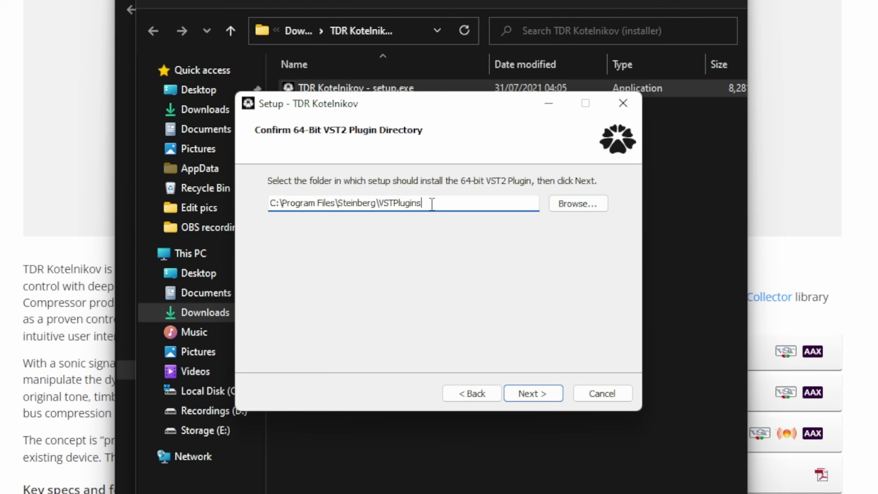
{"action": "left_click_drag", "start_coordinate": [432, 204], "coordinate": [269, 202]}
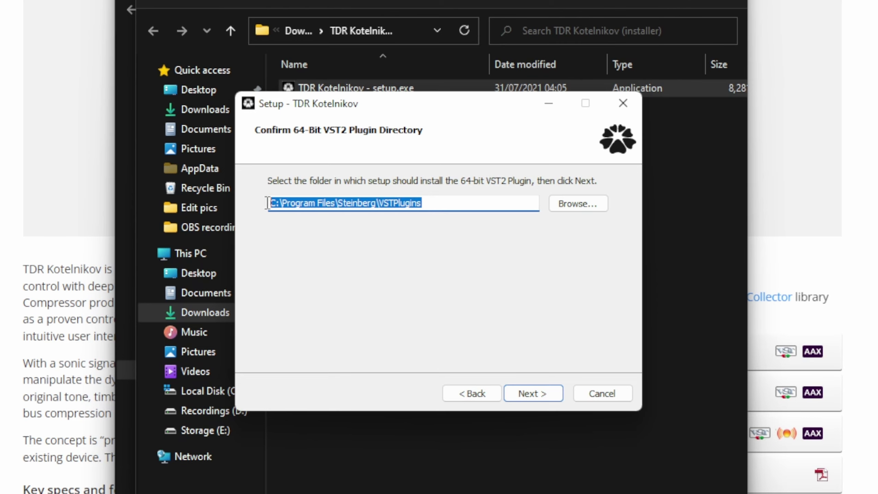
{"action": "right_click", "coordinate": [284, 204]}
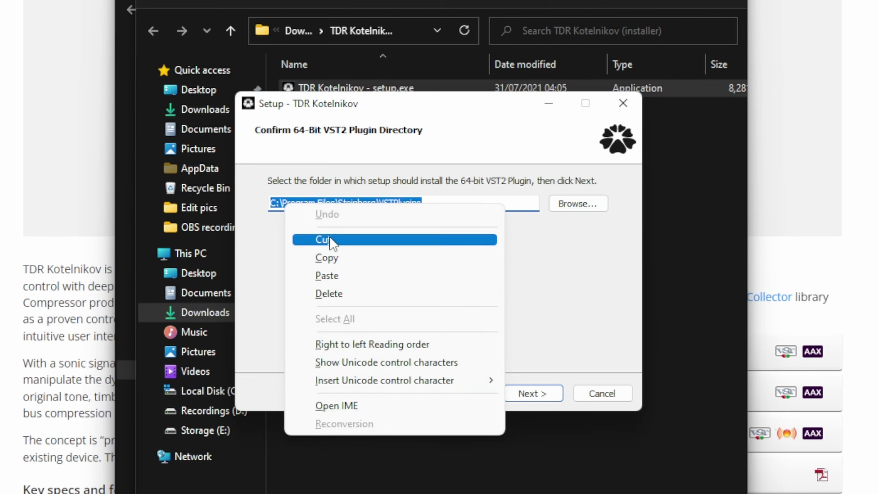
{"action": "left_click", "coordinate": [329, 258]}
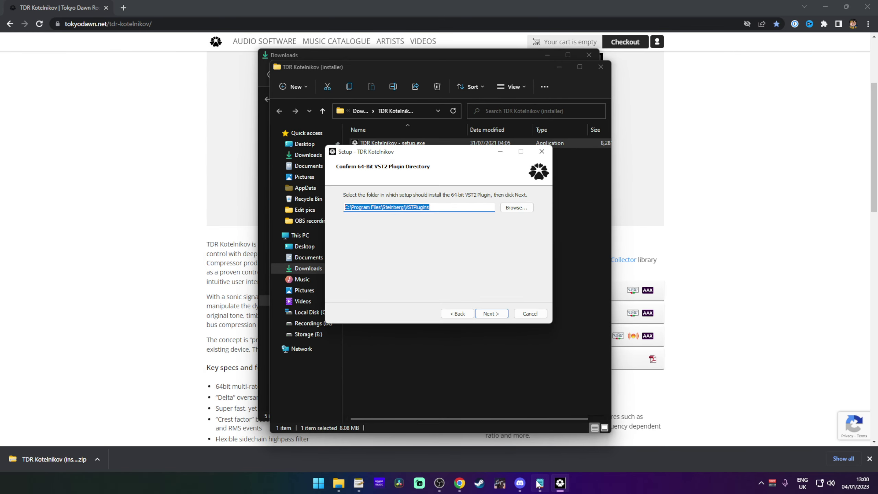
{"action": "left_click", "coordinate": [539, 483]}
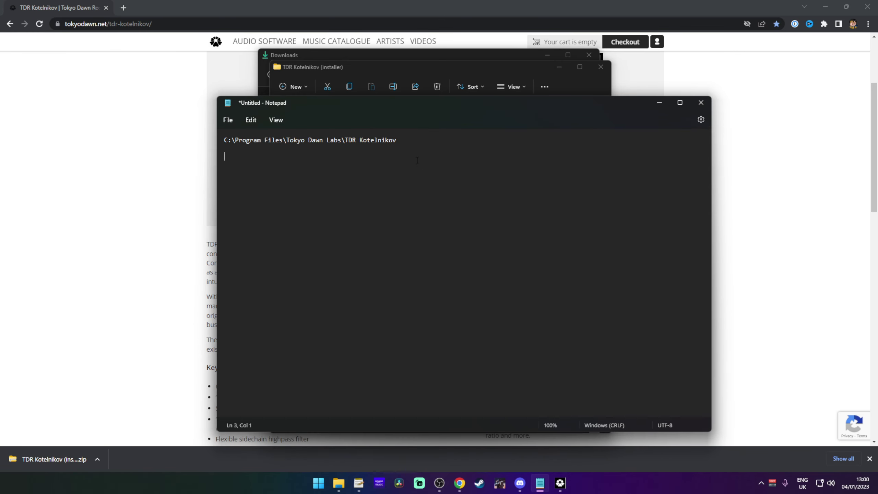
{"action": "left_click_drag", "start_coordinate": [401, 139], "coordinate": [225, 140]}
{"action": "key", "text": "ctrl+v"}
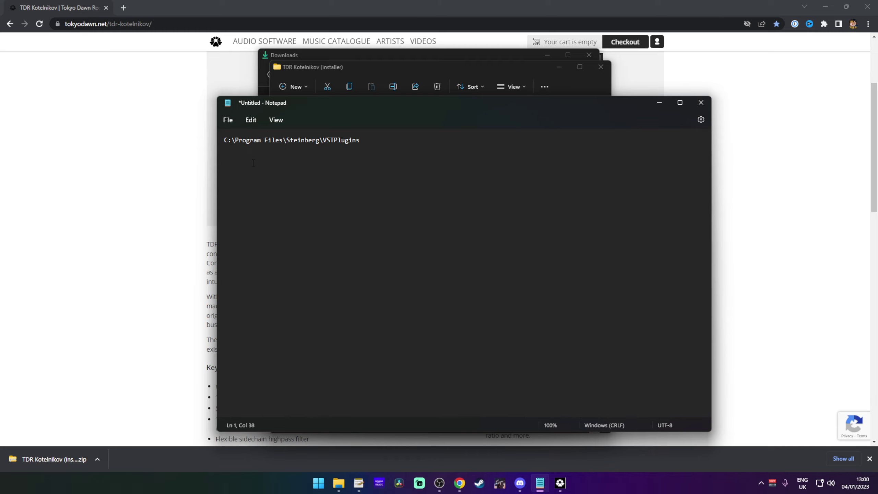
{"action": "left_click_drag", "start_coordinate": [360, 104], "coordinate": [349, 94]}
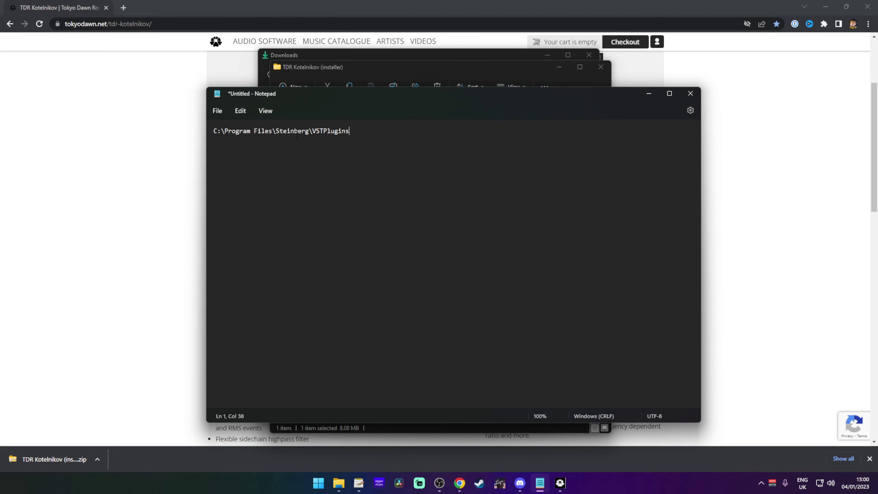
Finish installing TDR Kotelnikov with the default 64-bit VST2 and VST3 plugin directories and the default Start Menu folder
{"action": "left_click", "coordinate": [648, 93]}
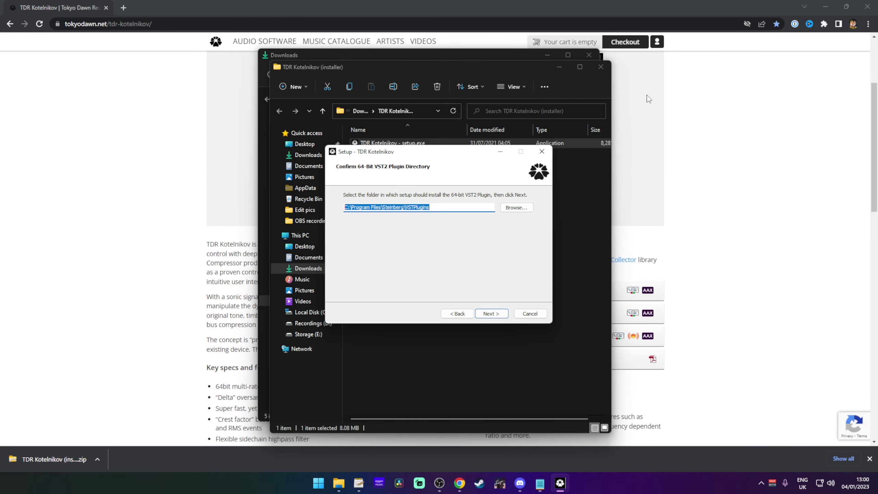
{"action": "left_click", "coordinate": [486, 314]}
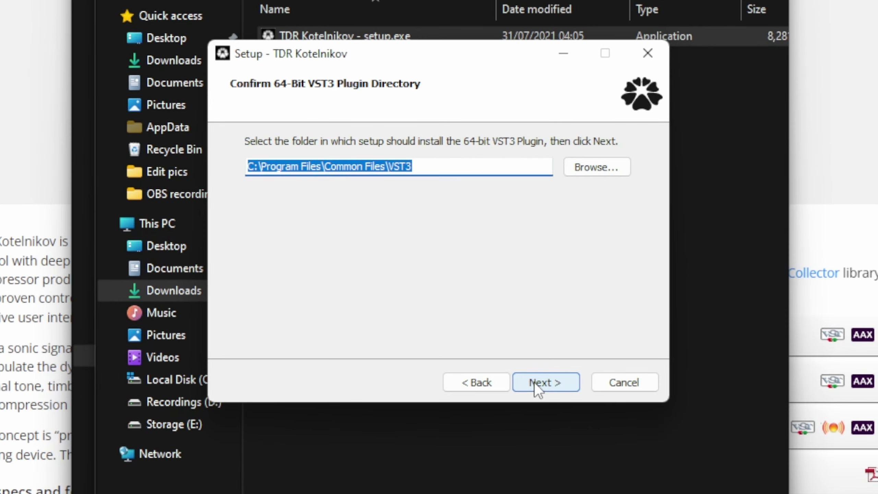
{"action": "left_click", "coordinate": [540, 381]}
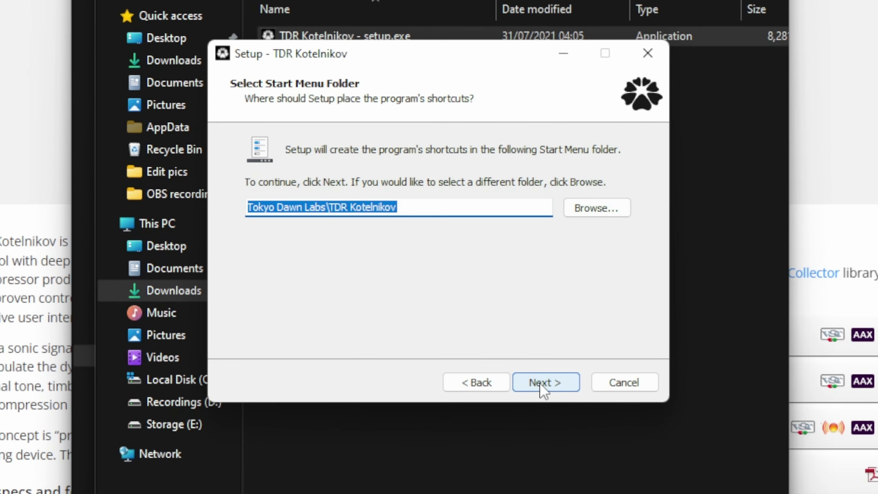
{"action": "left_click", "coordinate": [543, 382]}
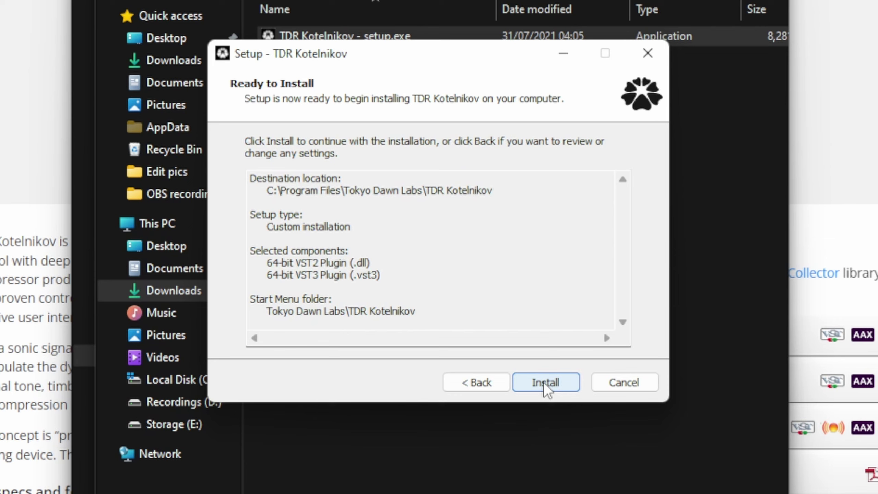
{"action": "left_click", "coordinate": [543, 382]}
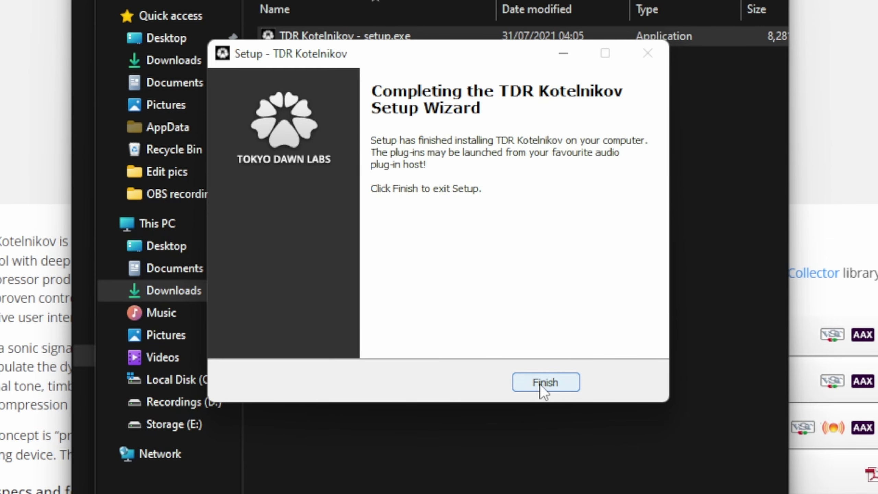
{"action": "left_click", "coordinate": [544, 383]}
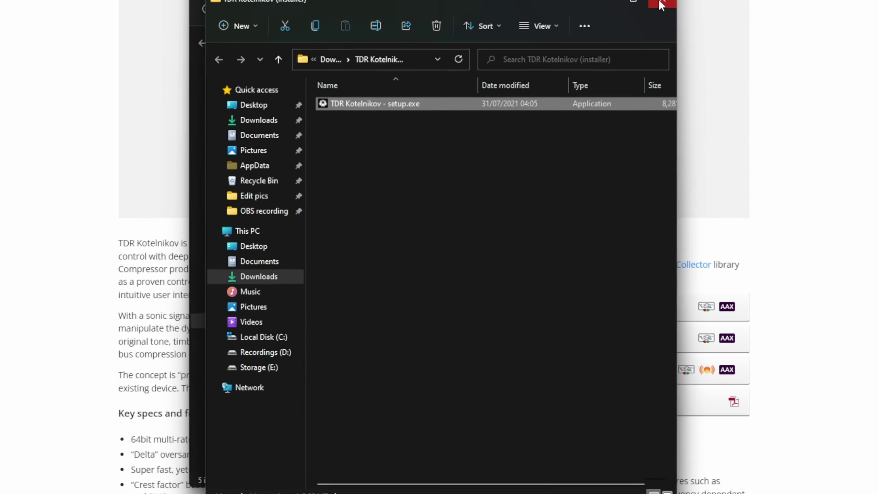
Close the TDR Kotelnikov (installer) and Downloads folder windows and reposition the Equalizer APO Configuration Editor on the desktop
{"action": "left_click", "coordinate": [791, 0]}
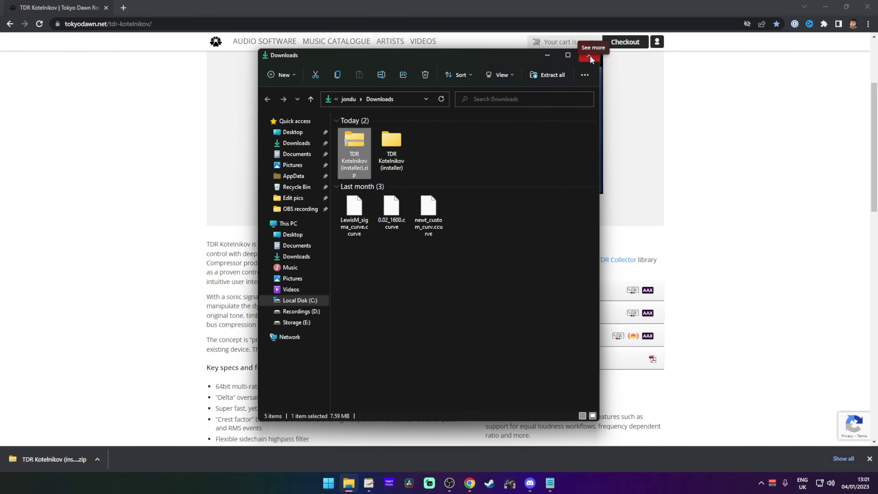
{"action": "left_click", "coordinate": [587, 56]}
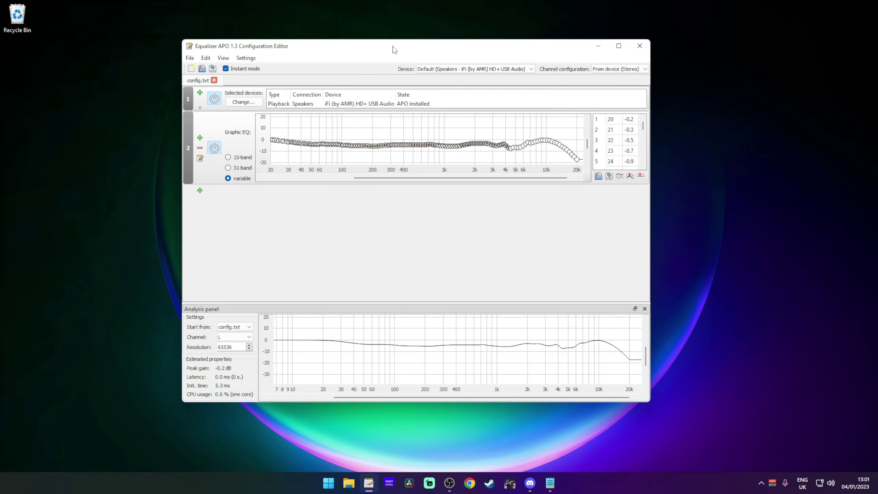
{"action": "left_click_drag", "start_coordinate": [388, 50], "coordinate": [384, 58]}
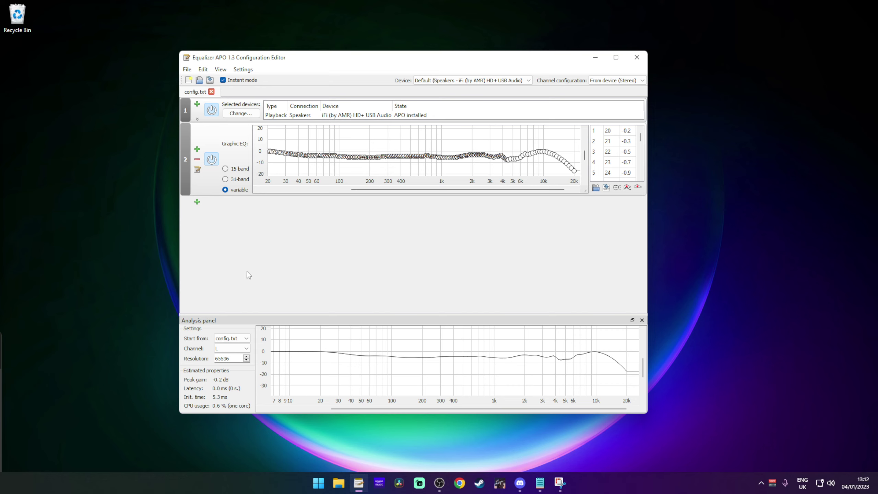
Check the plugin path saved in Notepad and add a VST plugin entry below the graphic EQ in Equalizer APO
{"action": "left_click", "coordinate": [545, 485]}
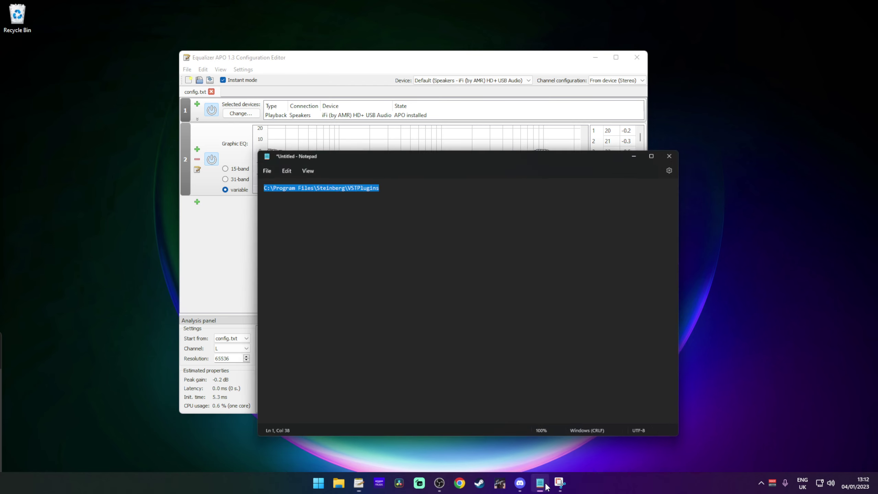
{"action": "left_click_drag", "start_coordinate": [305, 104], "coordinate": [283, 110]}
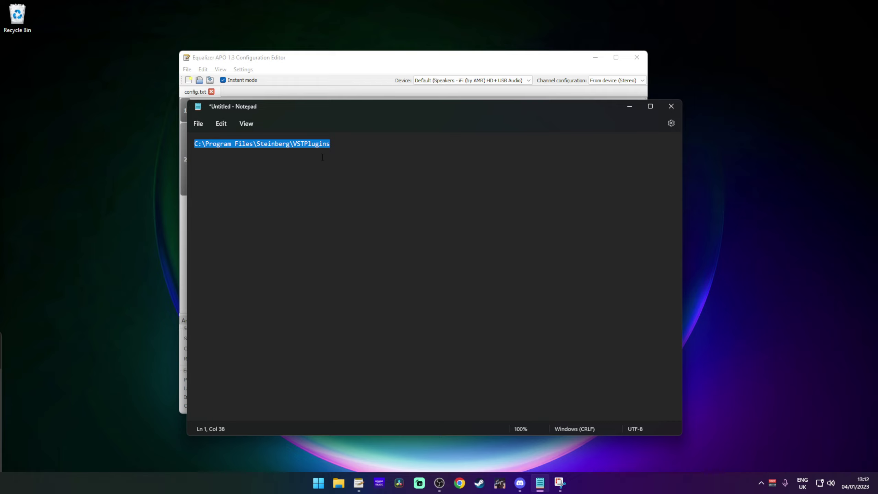
{"action": "left_click", "coordinate": [630, 107]}
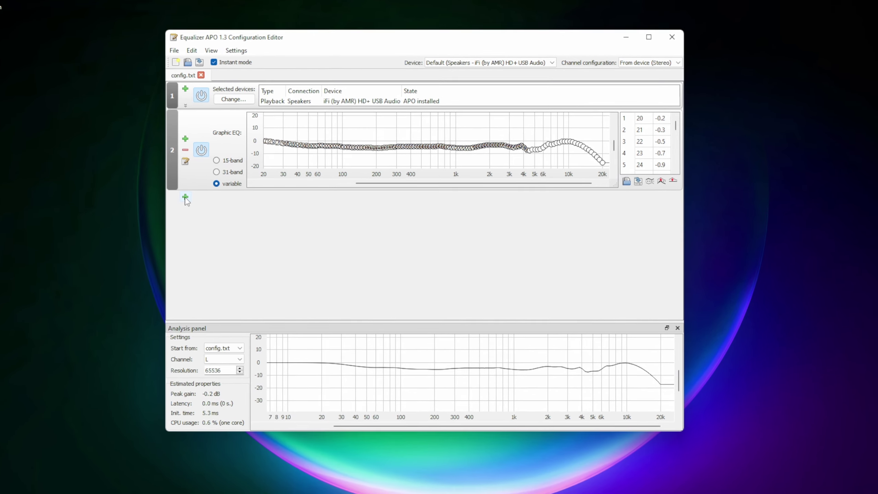
{"action": "left_click", "coordinate": [197, 202]}
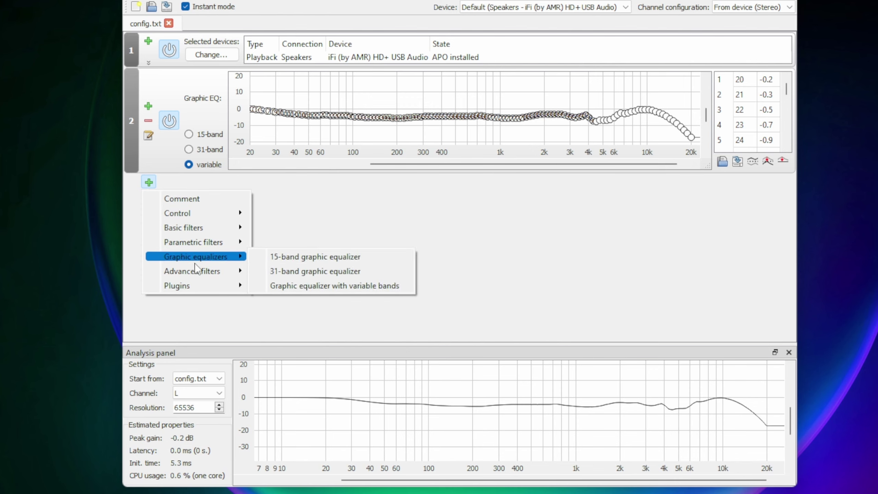
{"action": "mouse_move", "coordinate": [184, 290]}
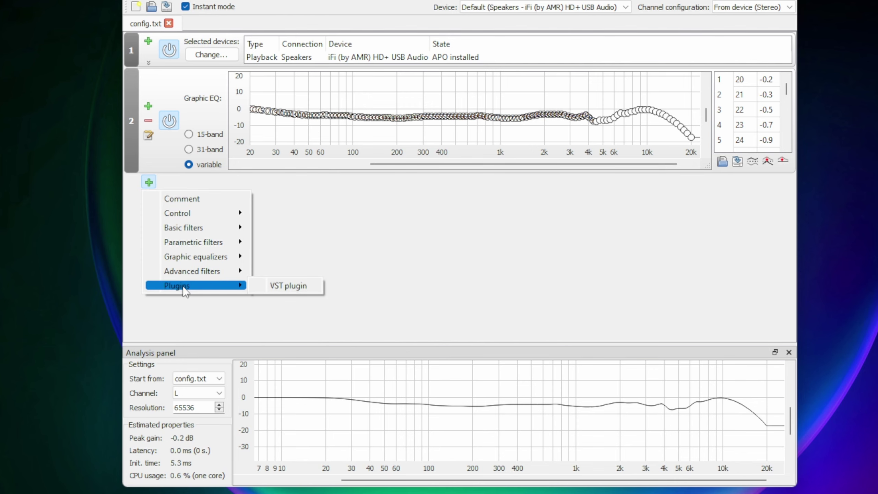
{"action": "left_click", "coordinate": [272, 289]}
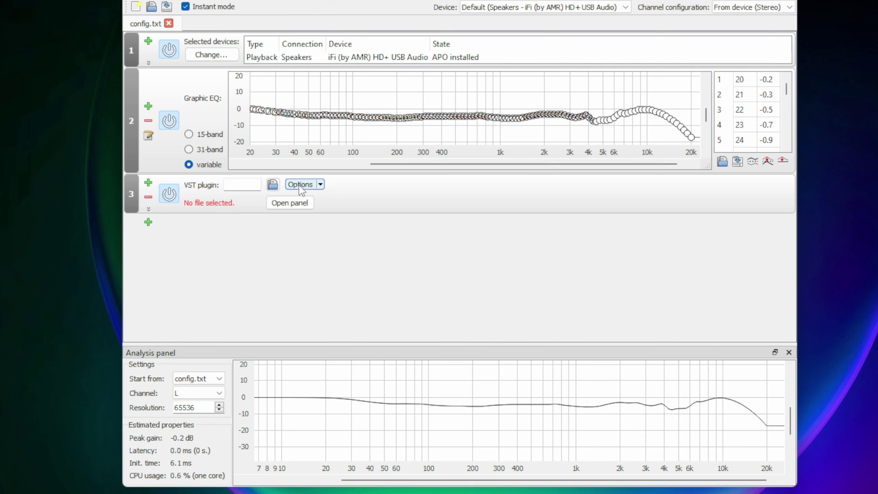
Start choosing the new entry's VST plugin file and copy the path C:\Program Files\Steinberg\VSTPlugins from Notepad
{"action": "left_click", "coordinate": [273, 185]}
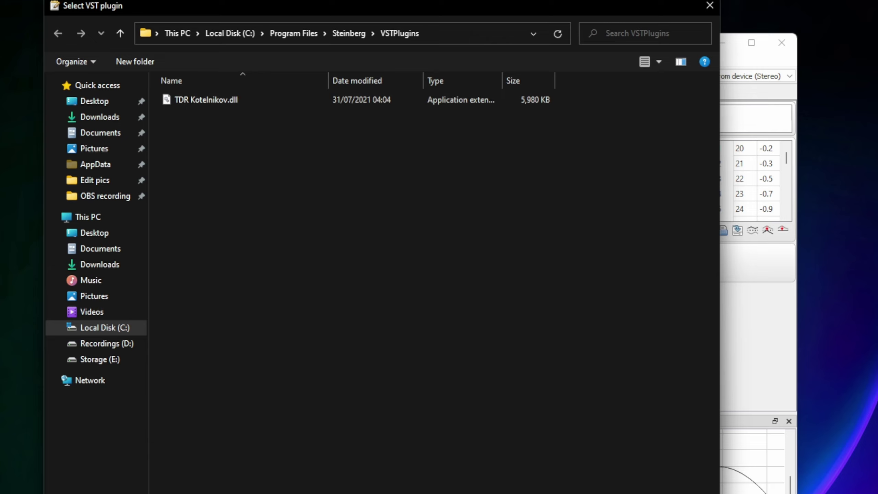
{"action": "key", "text": "alt+Tab"}
{"action": "left_click_drag", "start_coordinate": [361, 170], "coordinate": [141, 161]}
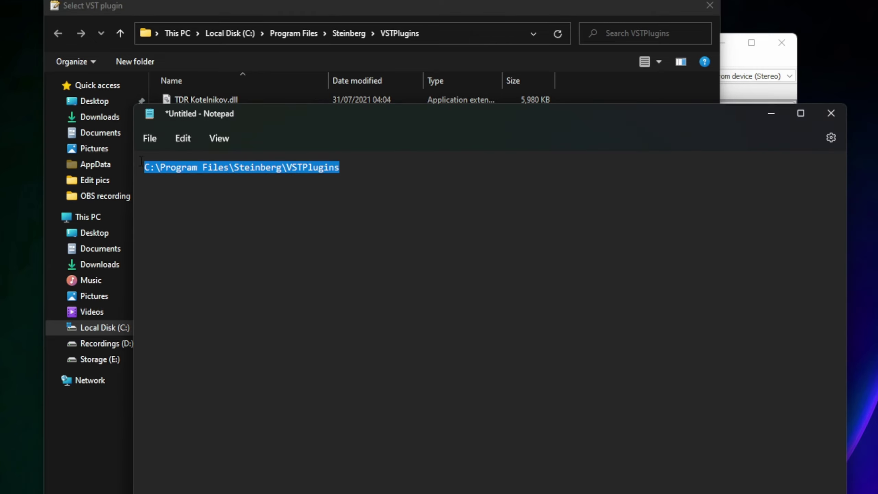
{"action": "right_click", "coordinate": [169, 169]}
{"action": "left_click", "coordinate": [228, 237]}
{"action": "left_click", "coordinate": [173, 3]}
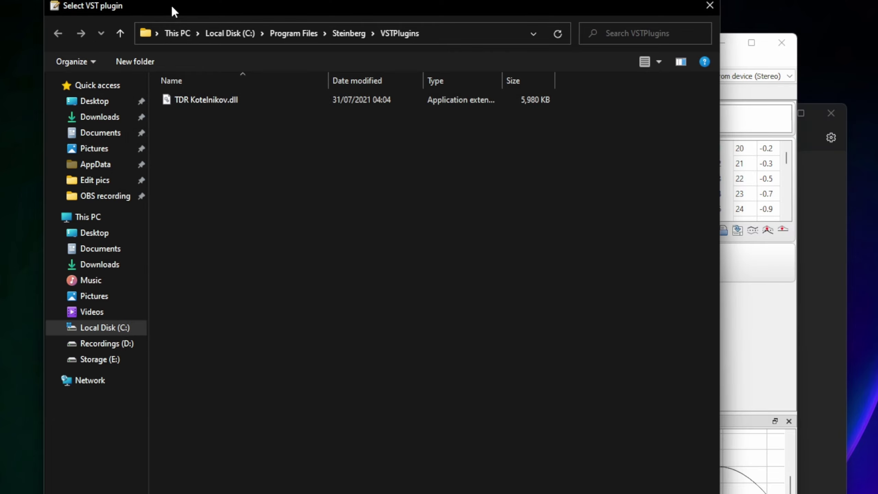
Go to the copied path C:\Program Files\Steinberg\VSTPlugins in the file dialog and load TDR Kotelnikov.dll as the VST plugin
{"action": "left_click_drag", "start_coordinate": [170, 5], "coordinate": [178, 22]}
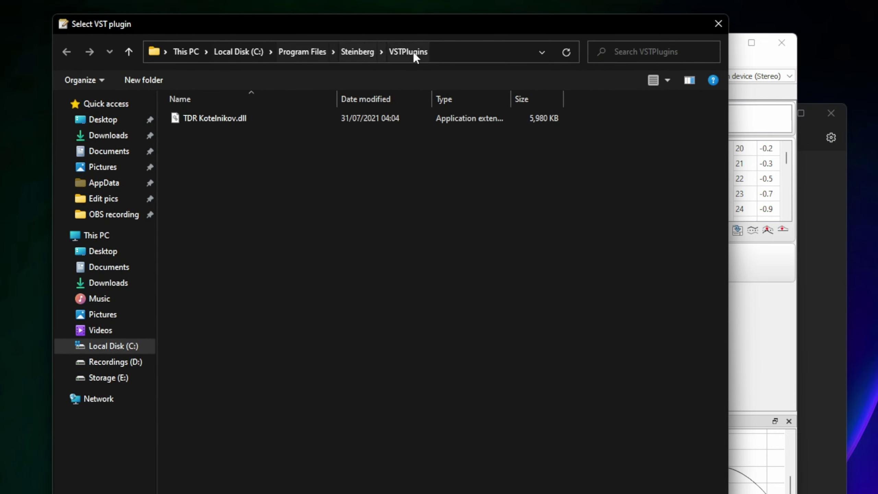
{"action": "left_click", "coordinate": [454, 49]}
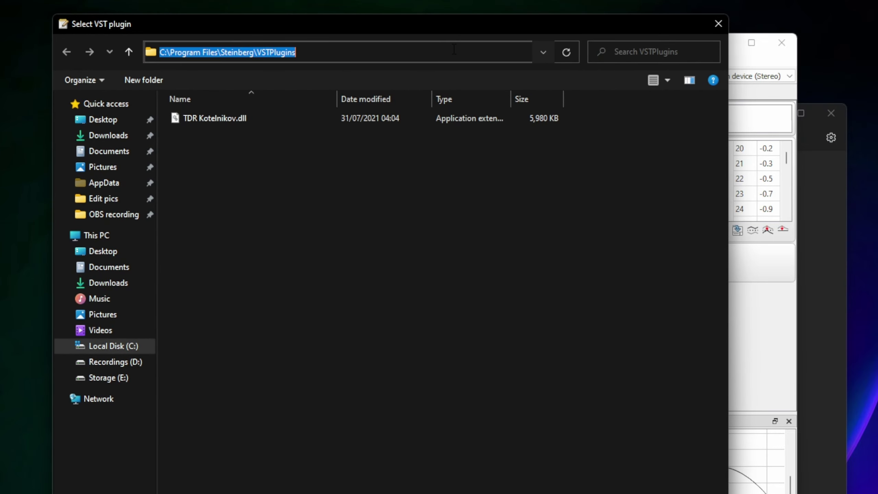
{"action": "right_click", "coordinate": [331, 51]}
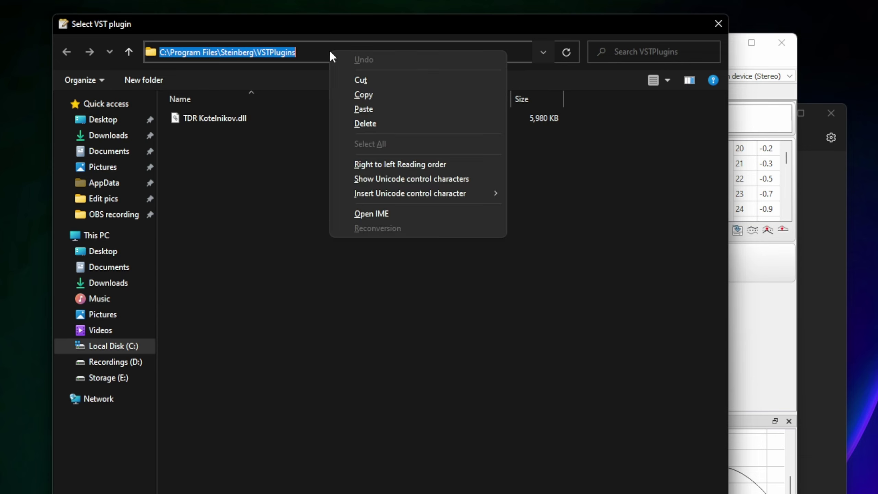
{"action": "left_click", "coordinate": [358, 107]}
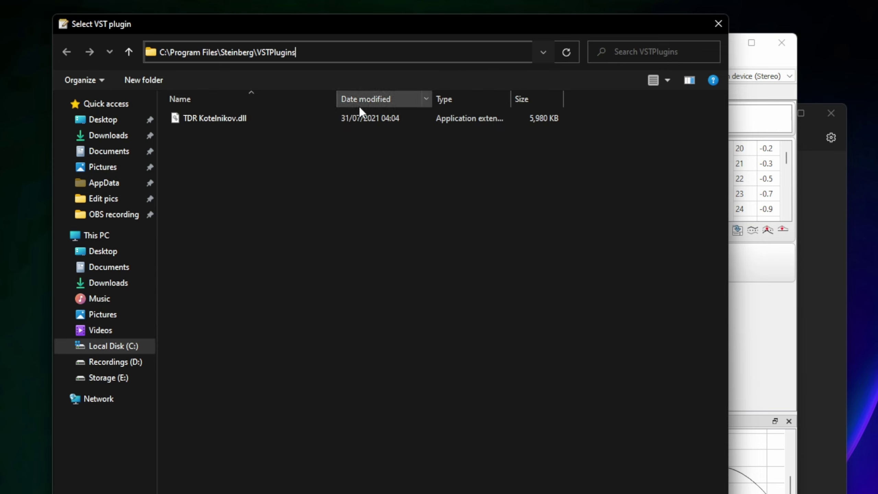
{"action": "key", "text": "Return"}
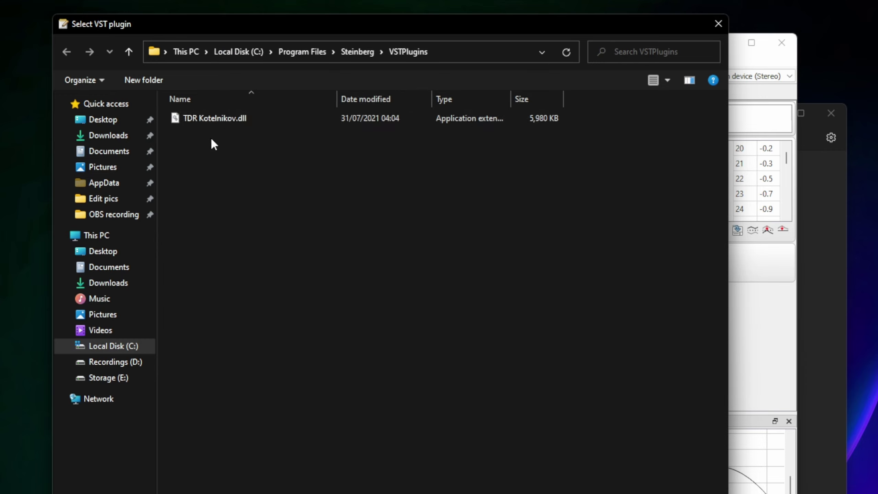
{"action": "left_click", "coordinate": [199, 121]}
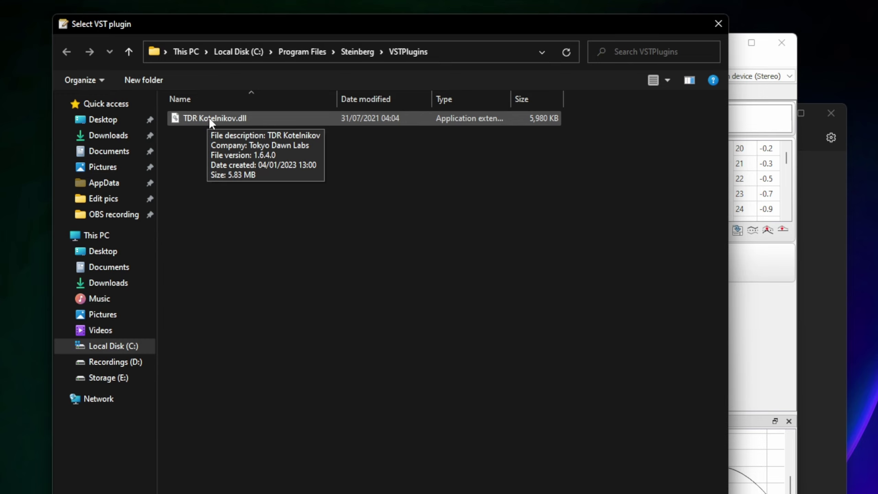
{"action": "left_click", "coordinate": [210, 118]}
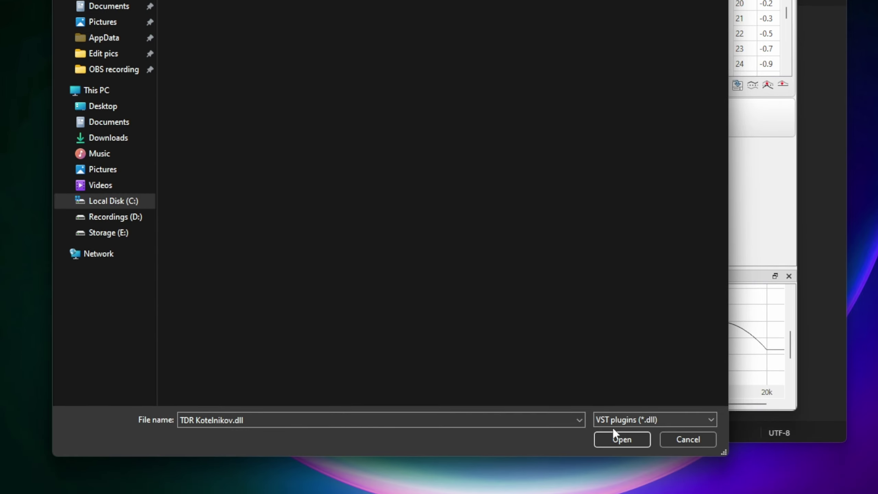
{"action": "left_click", "coordinate": [614, 438]}
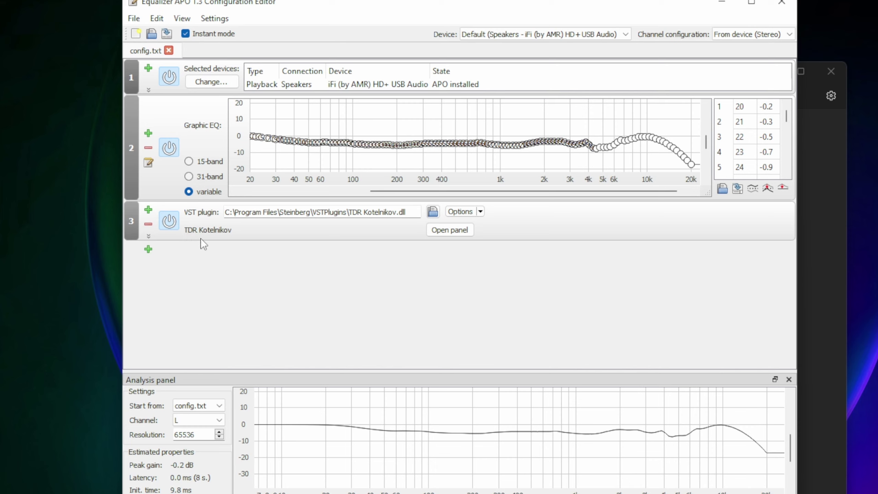
Show the TDR Kotelnikov plugin's settings window and set the compressor threshold to -35 dB
{"action": "left_click", "coordinate": [447, 230]}
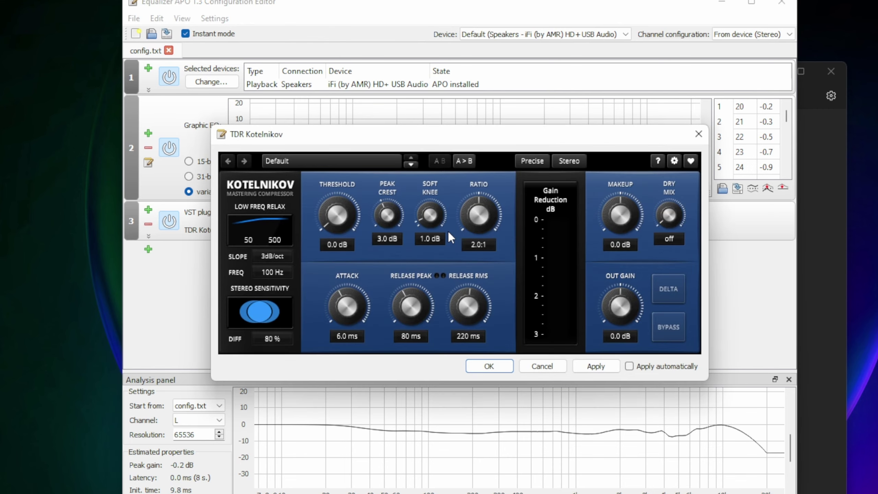
{"action": "left_click_drag", "start_coordinate": [422, 135], "coordinate": [377, 106]}
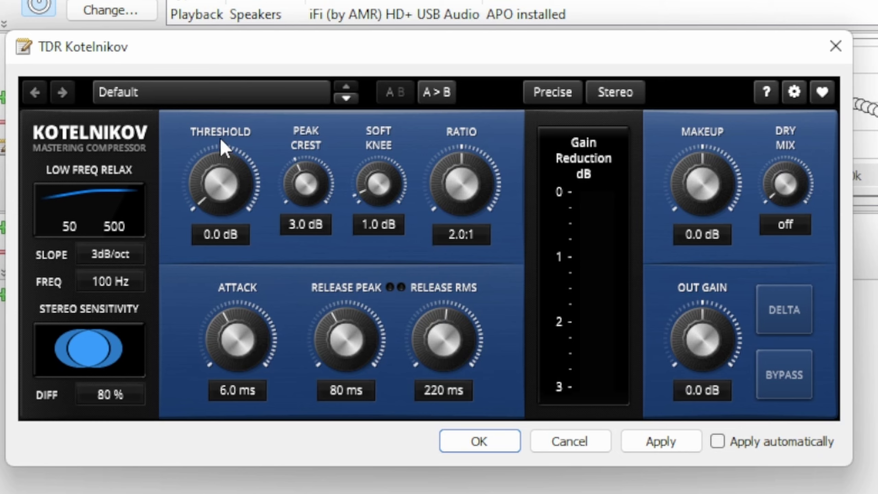
{"action": "left_click", "coordinate": [216, 235]}
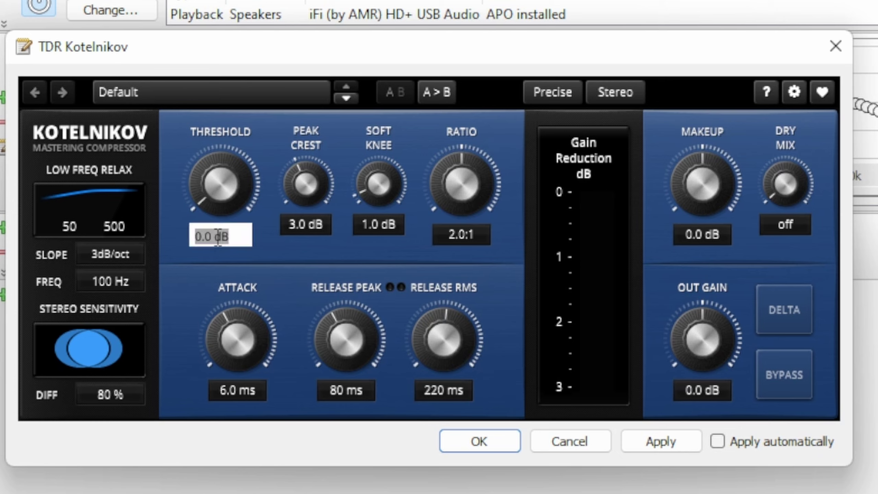
{"action": "type", "text": "-"}
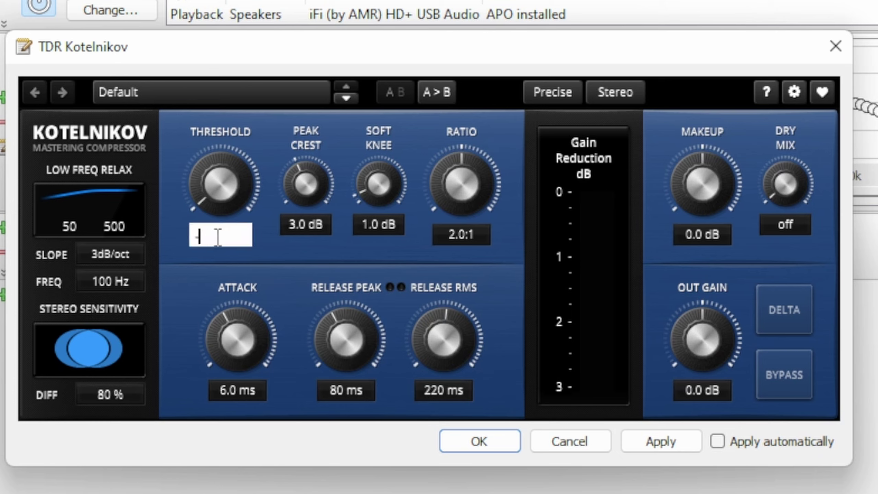
{"action": "type", "text": "35"}
{"action": "key", "text": "Return"}
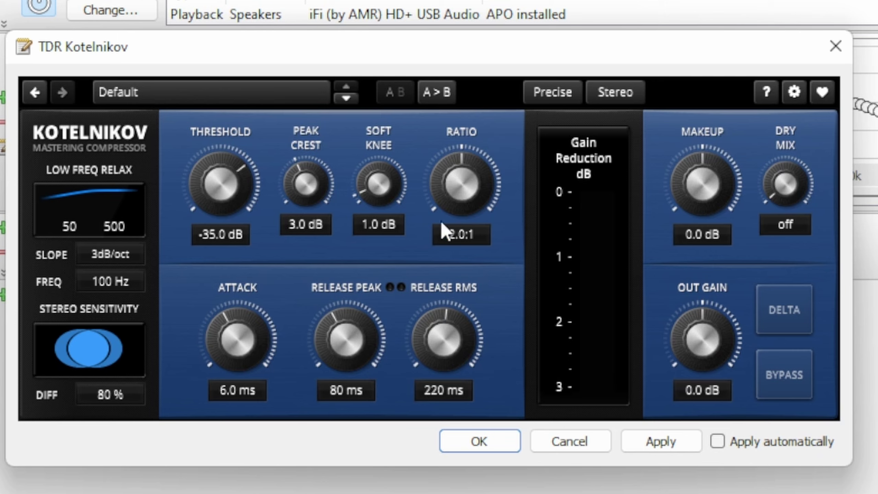
Set the compressor ratio to 5:1
{"action": "double_click", "coordinate": [456, 236]}
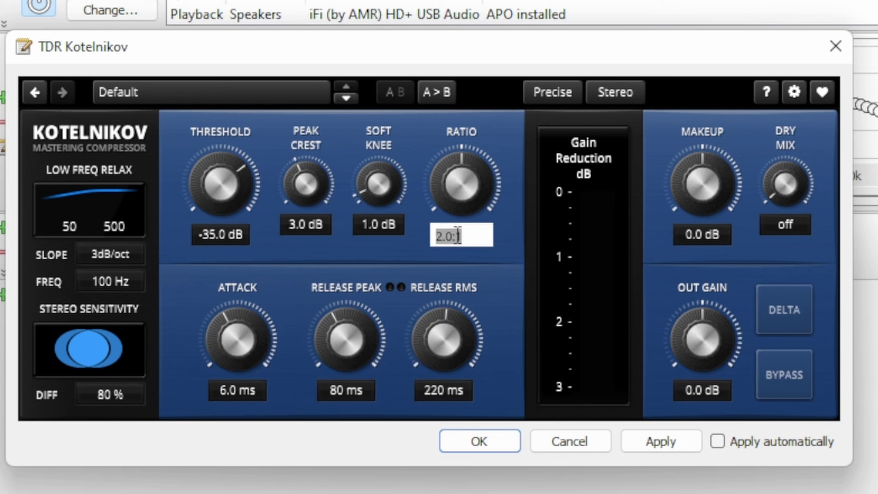
{"action": "type", "text": "5"}
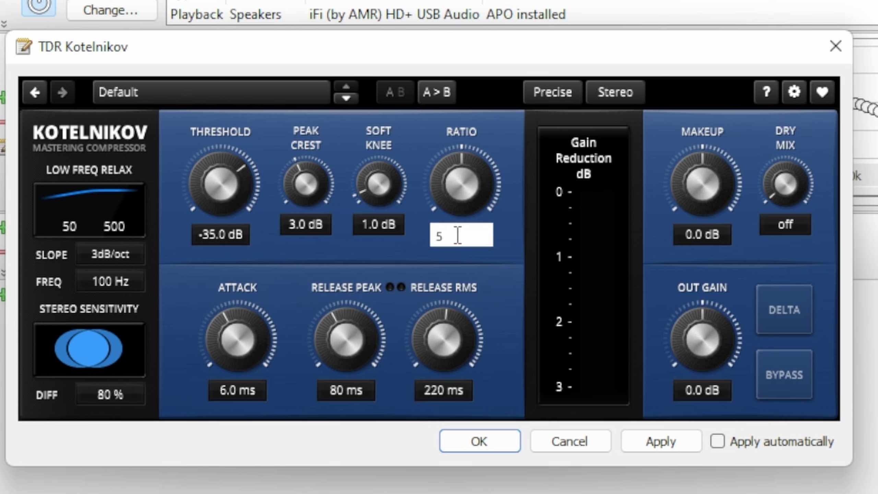
{"action": "key", "text": "Return"}
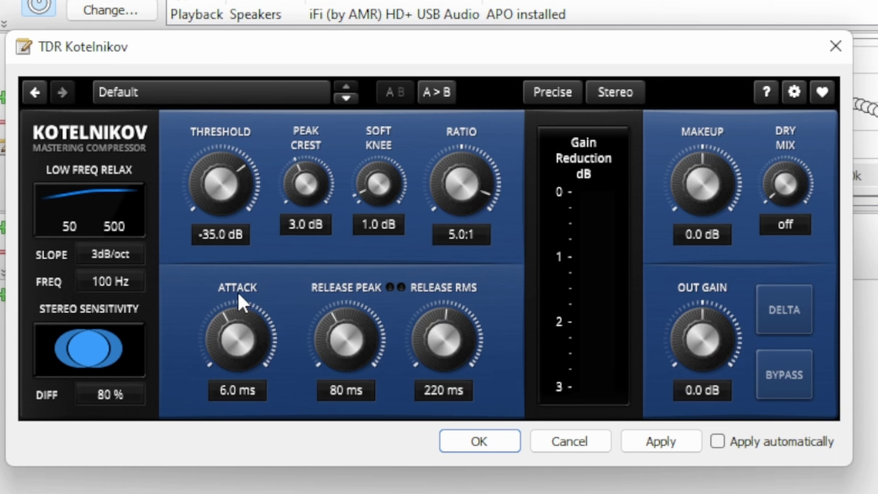
Set the compressor attack to 1 ms
{"action": "double_click", "coordinate": [222, 388]}
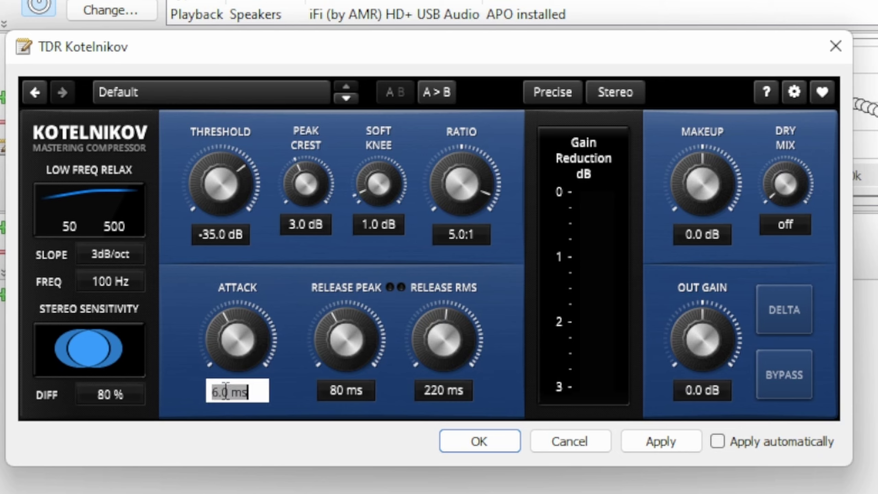
{"action": "type", "text": "1"}
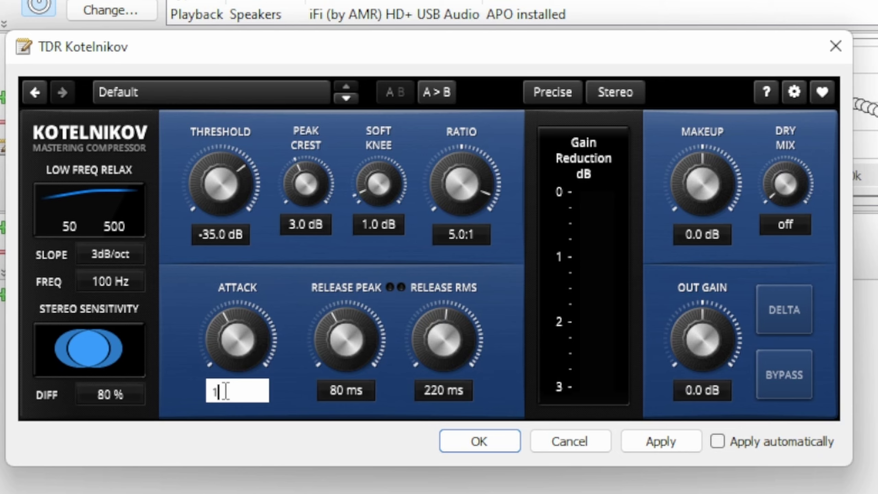
{"action": "key", "text": "Return"}
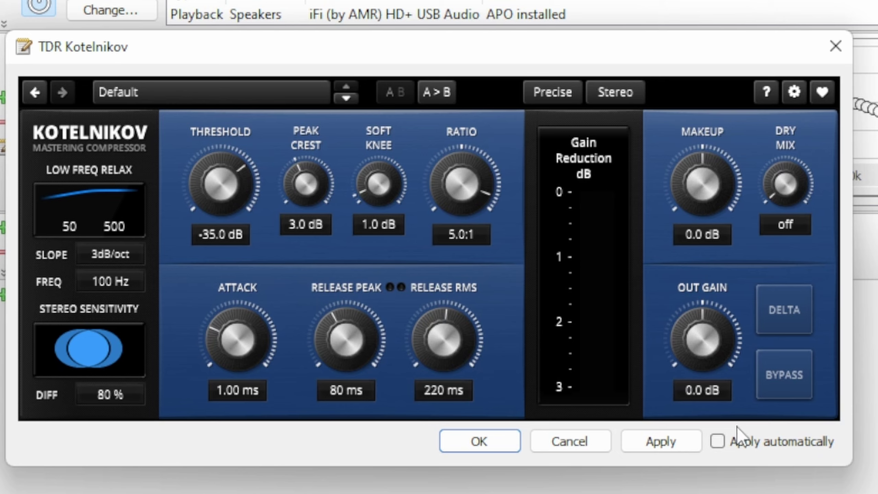
Enable automatic applying of the TDR Kotelnikov settings, apply and confirm them, and recheck them in the reopened plugin window
{"action": "left_click", "coordinate": [719, 444]}
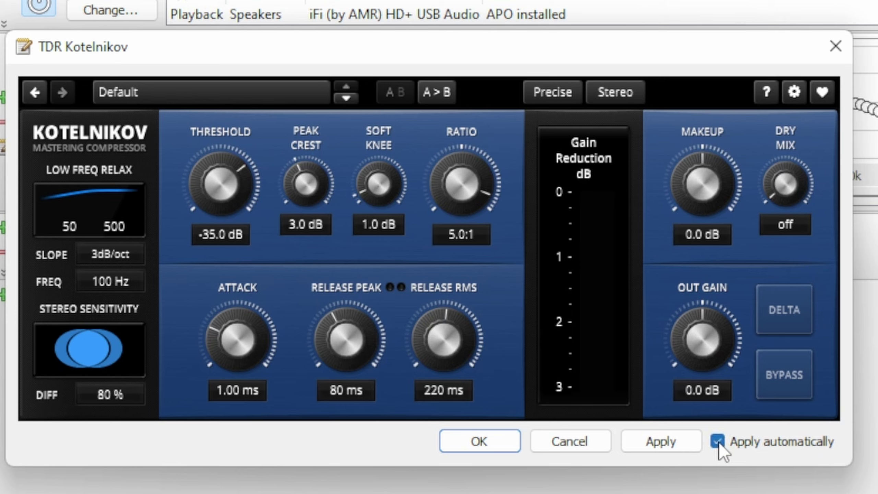
{"action": "left_click", "coordinate": [669, 441]}
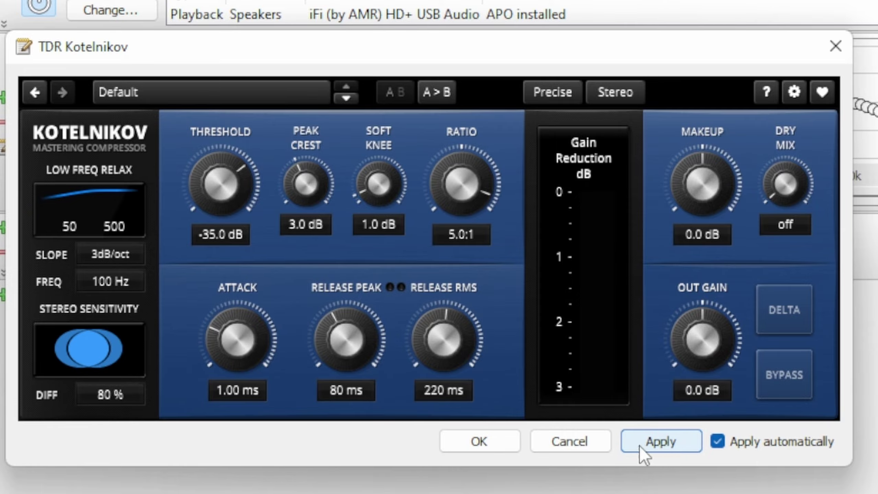
{"action": "left_click", "coordinate": [479, 441]}
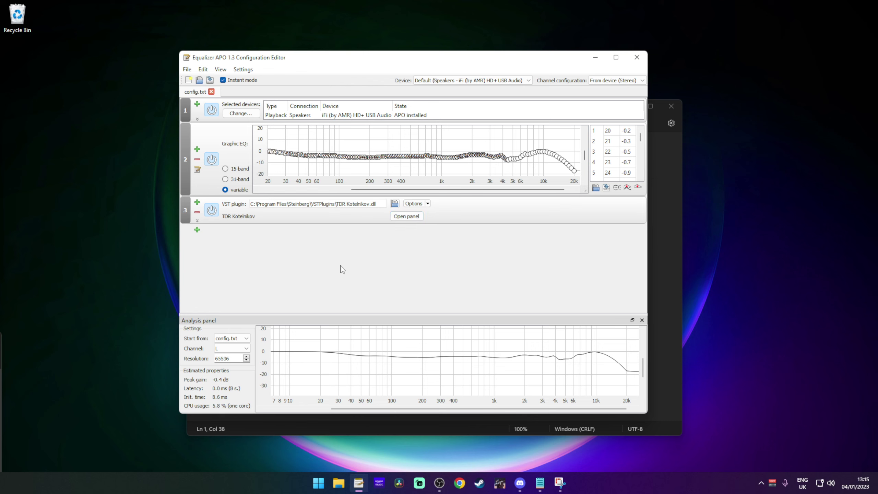
{"action": "left_click", "coordinate": [403, 216]}
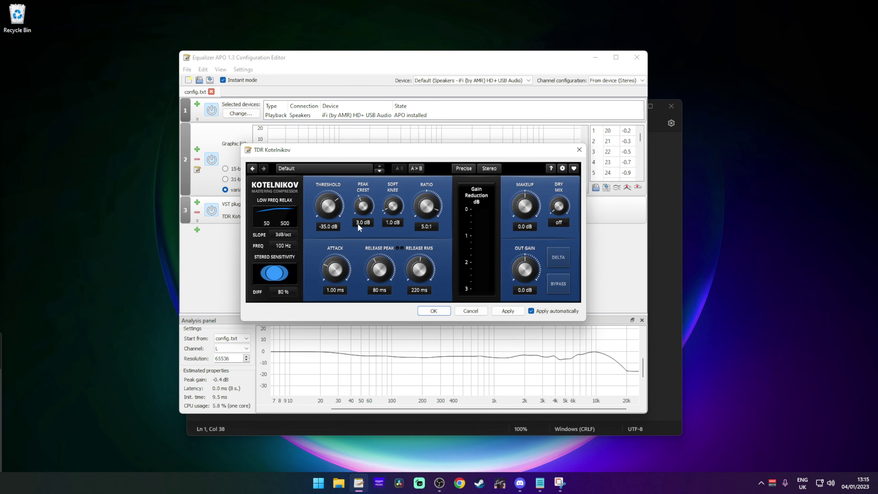
{"action": "left_click", "coordinate": [434, 310]}
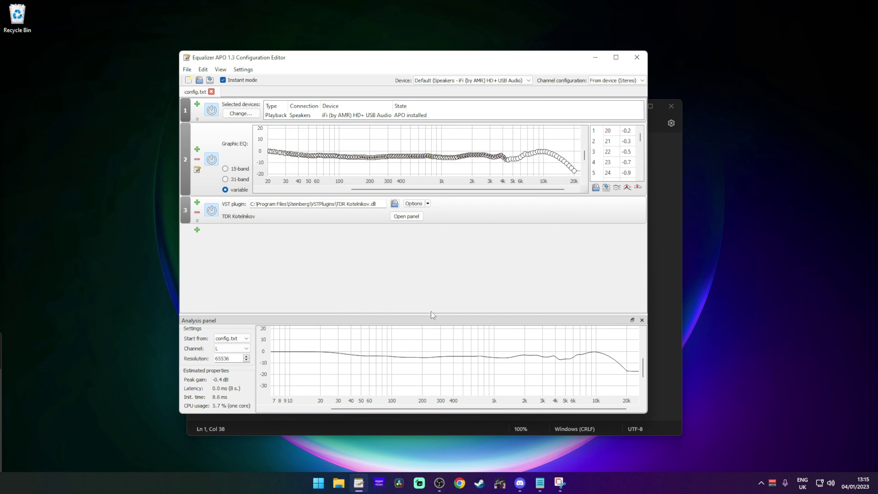
Embed the TDR Kotelnikov controls directly in the VST plugin entry, and turn the embedding off again
{"action": "left_click", "coordinate": [427, 203]}
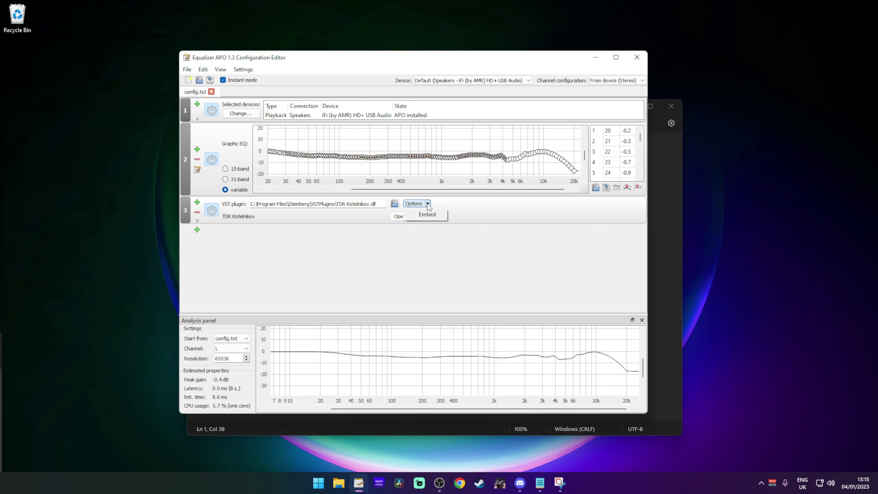
{"action": "left_click", "coordinate": [428, 214]}
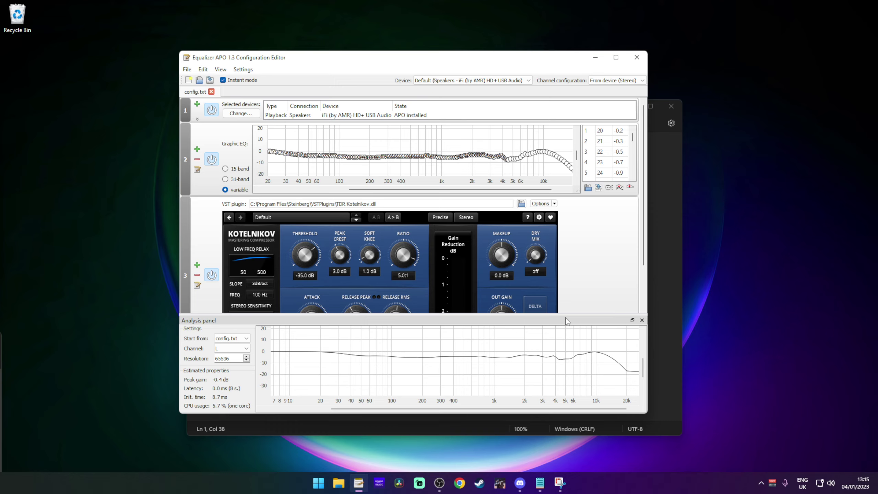
{"action": "left_click_drag", "start_coordinate": [570, 314], "coordinate": [571, 316]}
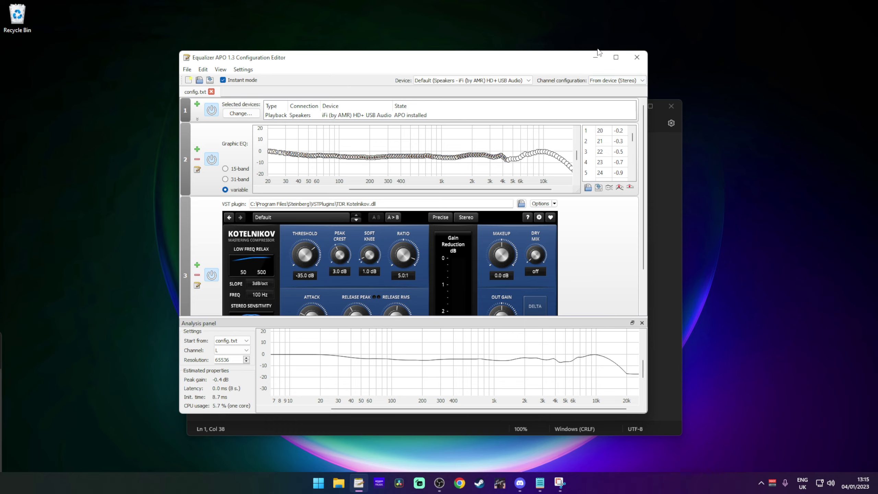
{"action": "left_click_drag", "start_coordinate": [575, 51], "coordinate": [575, 1]}
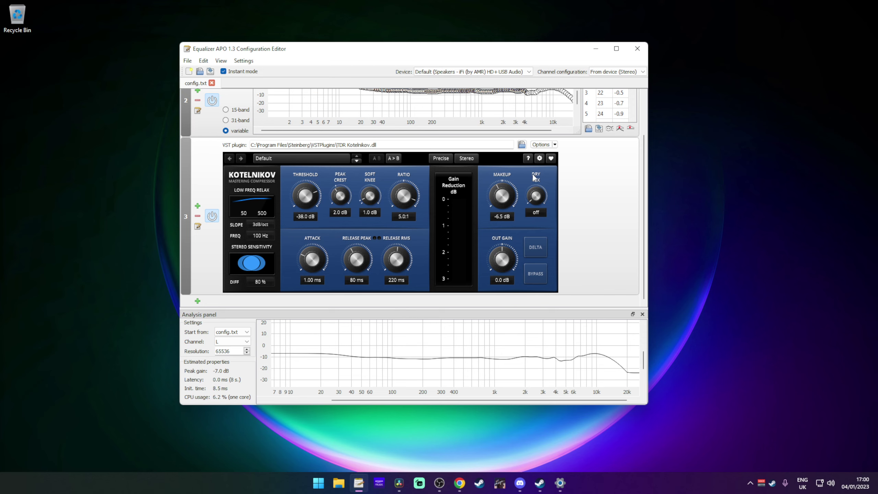
{"action": "left_click", "coordinate": [541, 145]}
{"action": "left_click", "coordinate": [552, 156]}
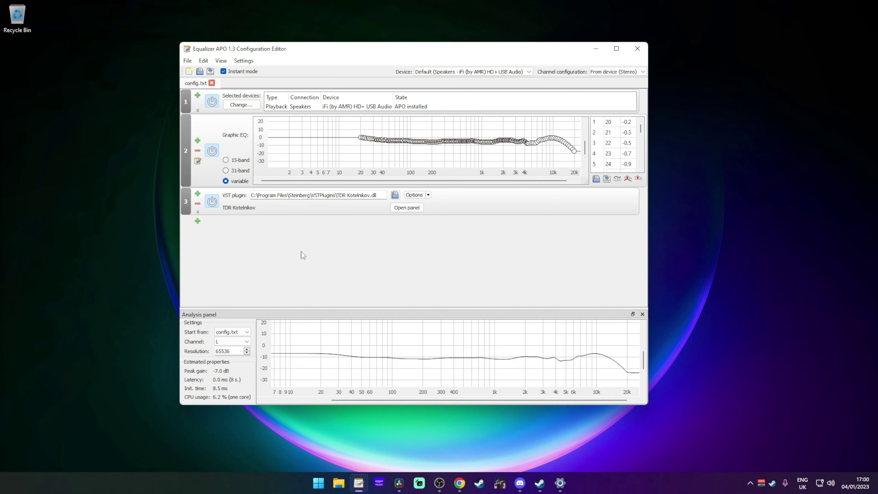
Add a Preamp (Preamplification) filter below the VST plugin entry and set its gain to 5 dB
{"action": "left_click", "coordinate": [198, 221]}
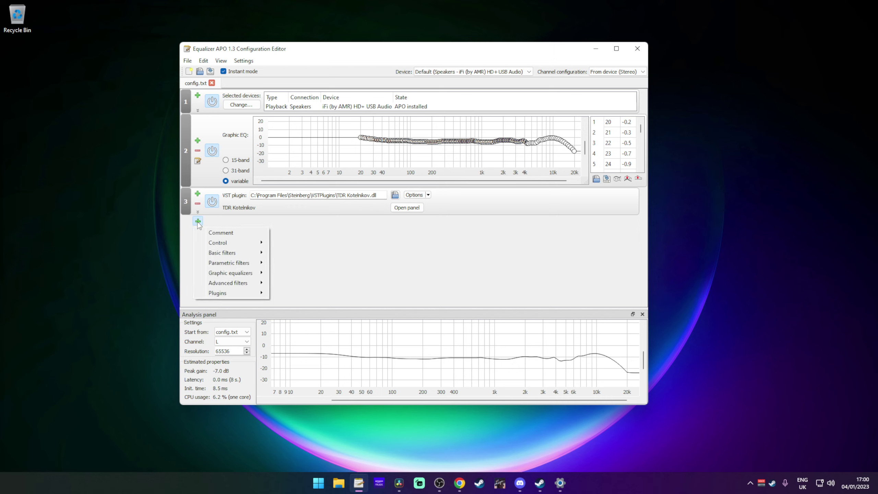
{"action": "mouse_move", "coordinate": [213, 255]}
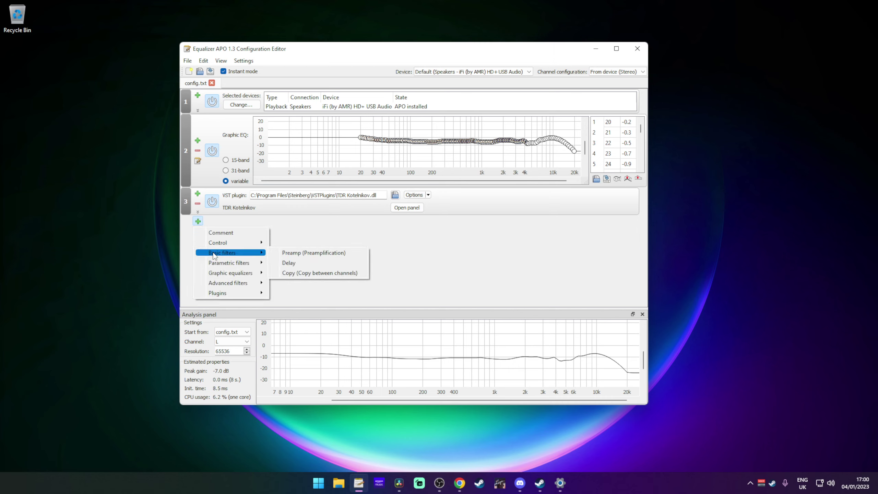
{"action": "left_click", "coordinate": [296, 254]}
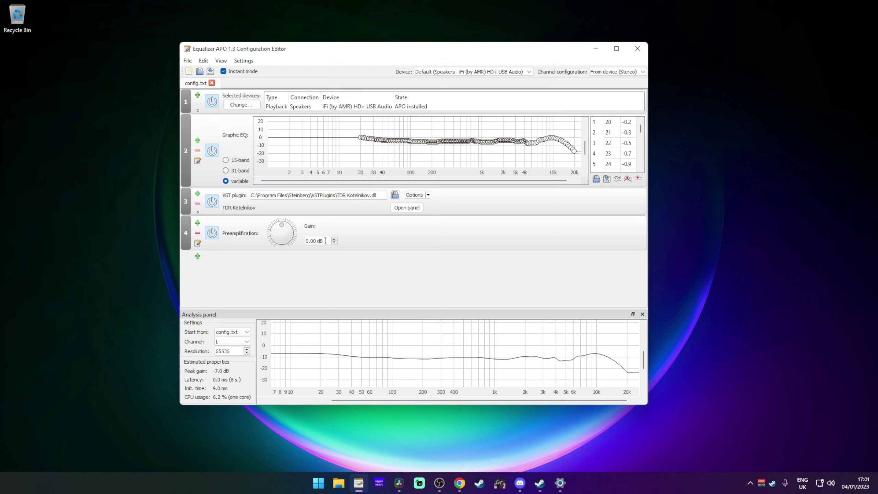
{"action": "left_click_drag", "start_coordinate": [325, 240], "coordinate": [293, 244]}
{"action": "type", "text": "5"}
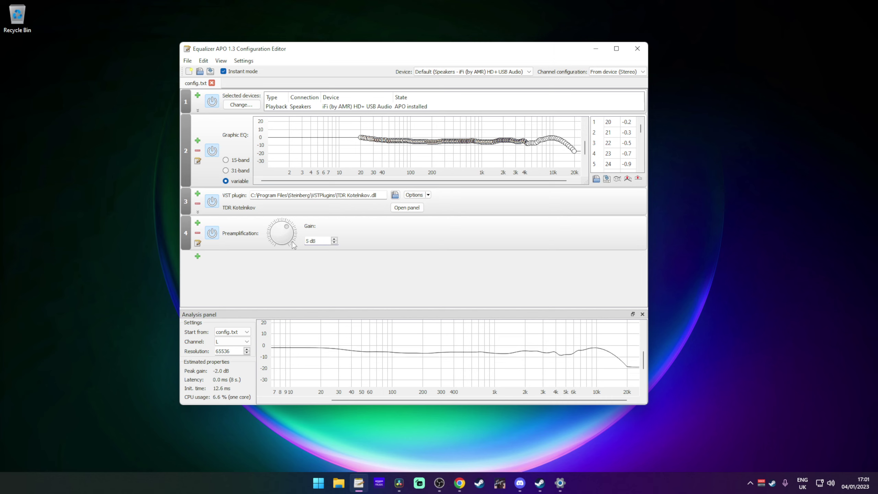
{"action": "key", "text": "Return"}
Review the TDR Kotelnikov compressor settings in the plugin's own window and close it with the settings confirmed
{"action": "left_click_drag", "start_coordinate": [307, 52], "coordinate": [299, 58]}
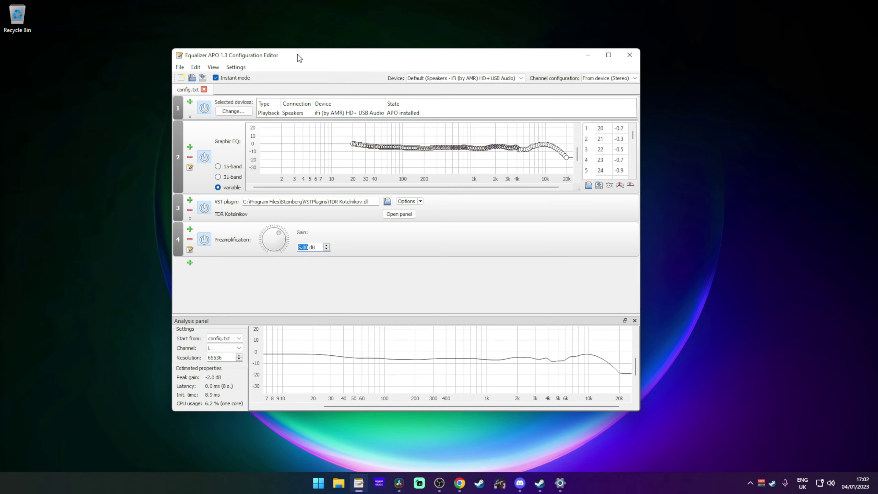
{"action": "mouse_move", "coordinate": [358, 484]}
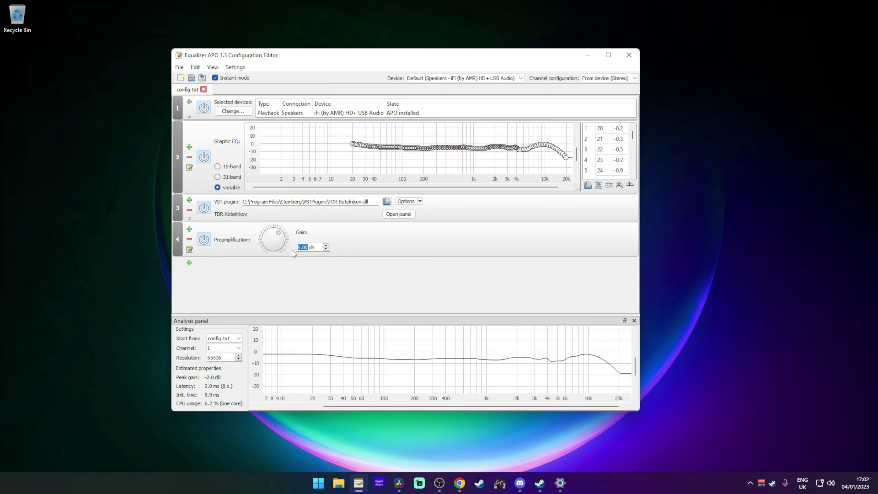
{"action": "left_click", "coordinate": [399, 214]}
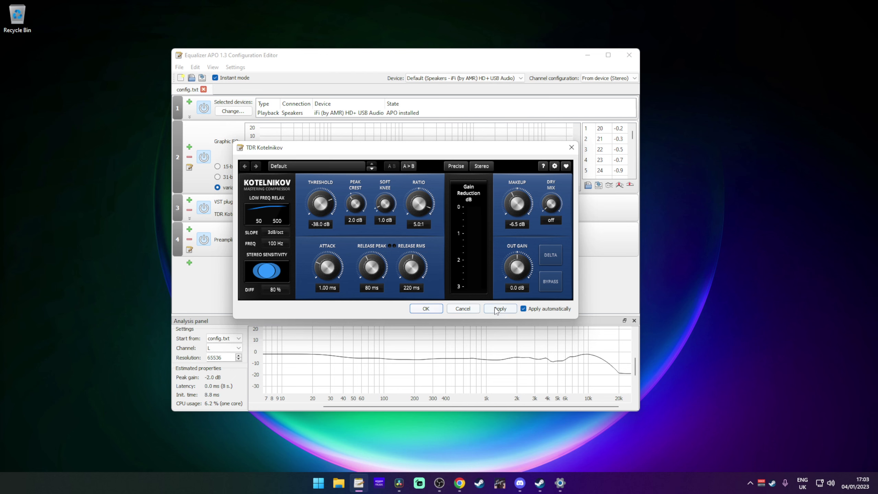
{"action": "left_click", "coordinate": [431, 308]}
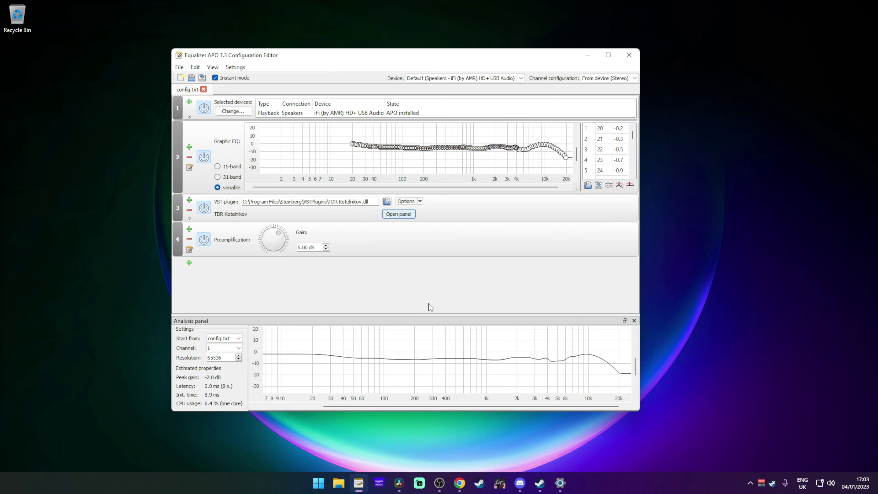